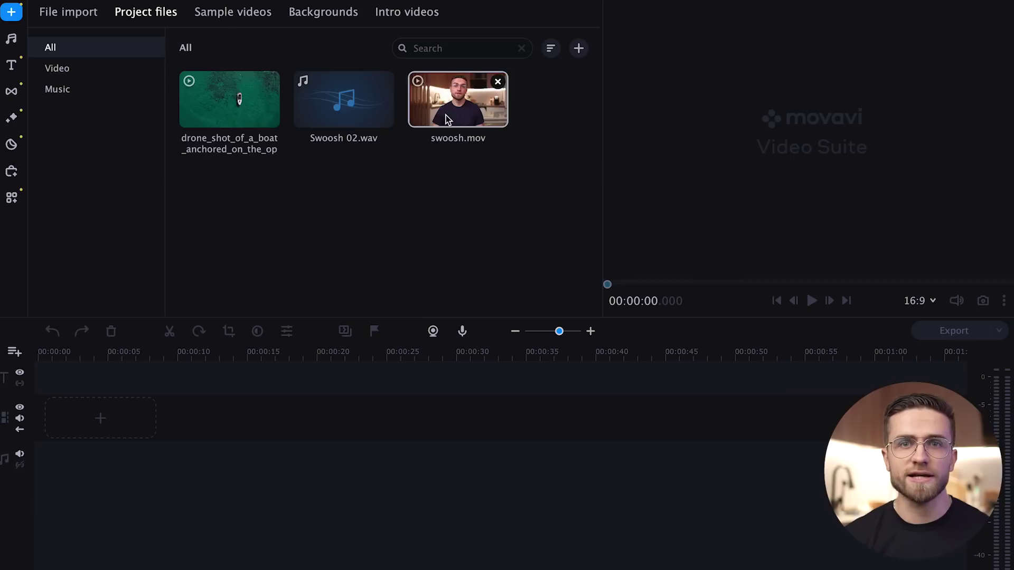
# Place swoosh.mov at the start of the video track and the drone boat clip directly after it.
pyautogui.moveTo(350, 182); pyautogui.dragTo(79, 409)
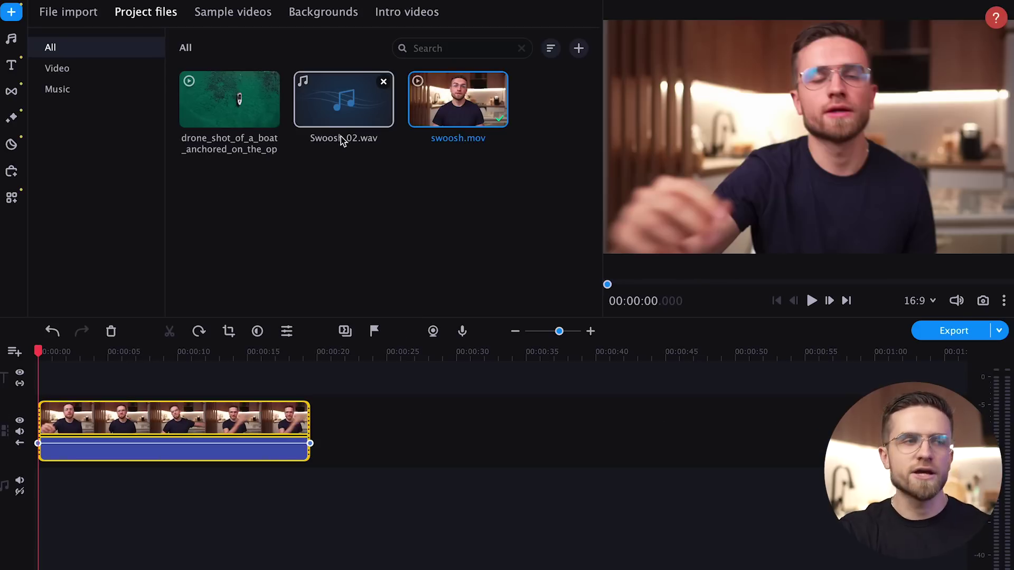
pyautogui.moveTo(252, 112); pyautogui.dragTo(359, 401)
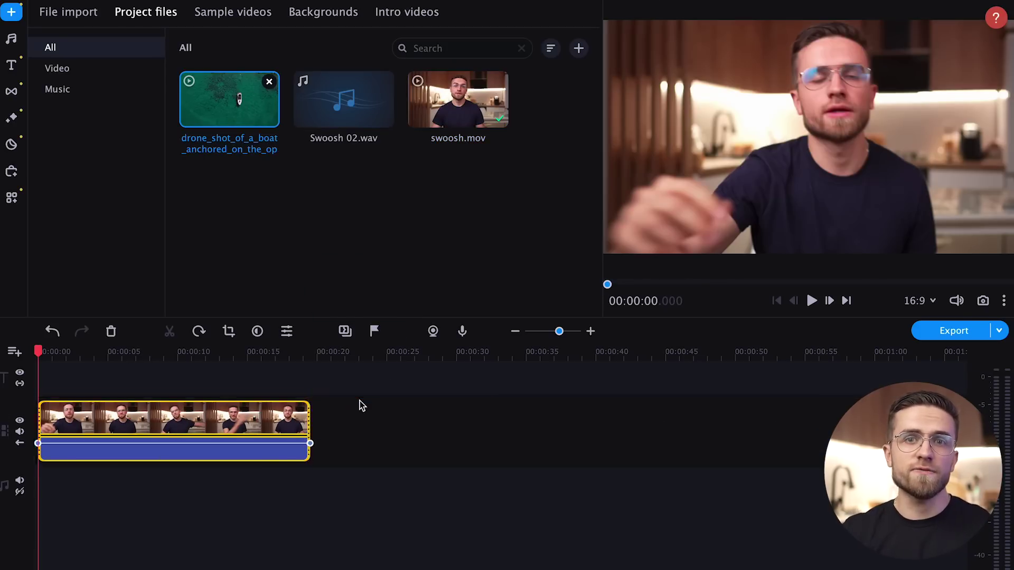
pyautogui.click(272, 421)
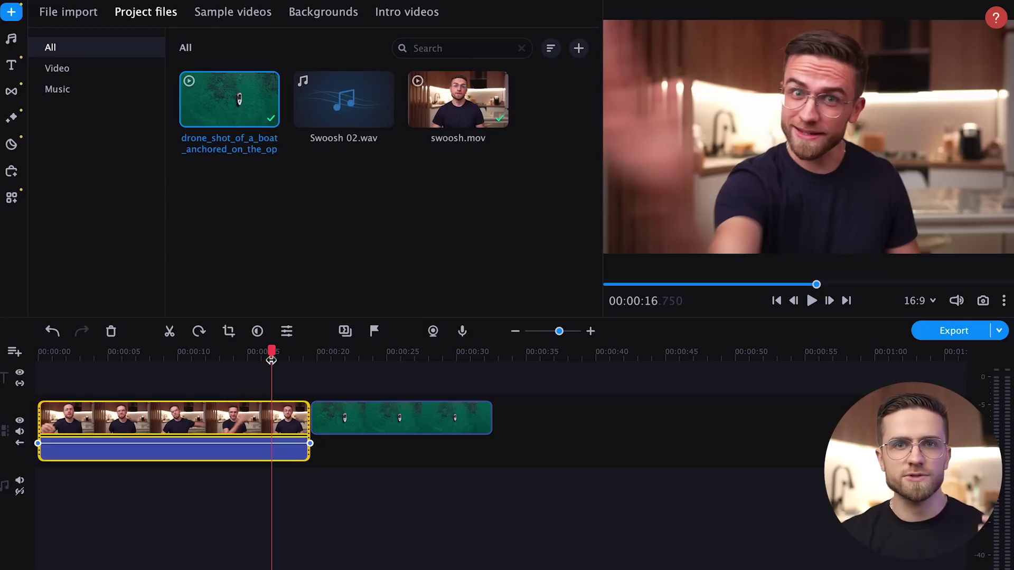
# Split swoosh.mov at about 10.5 seconds, ahead of the hand swipe, and delete the part before the cut.
pyautogui.click(191, 353)
pyautogui.click(813, 303)
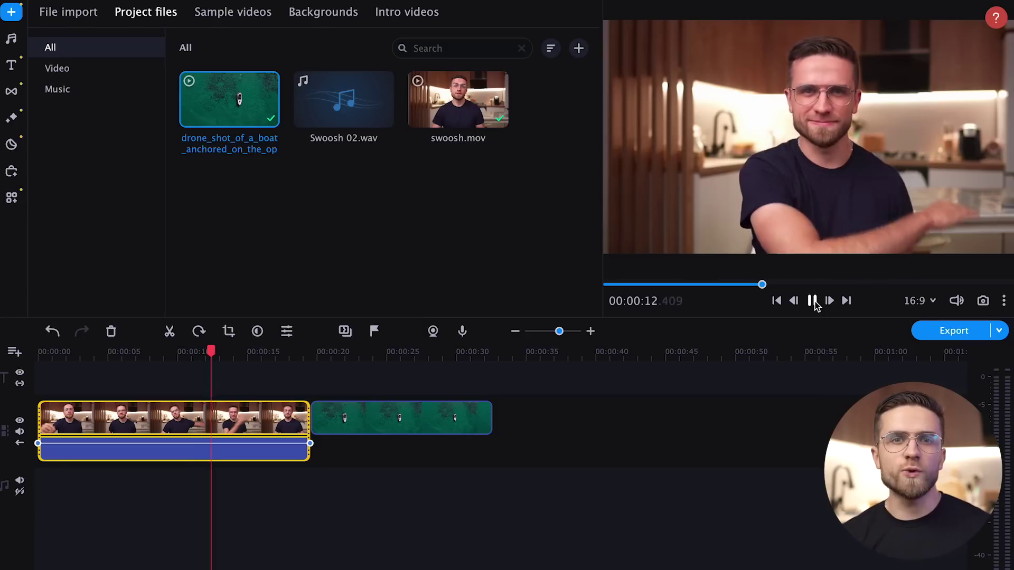
pyautogui.click(813, 301)
pyautogui.click(185, 352)
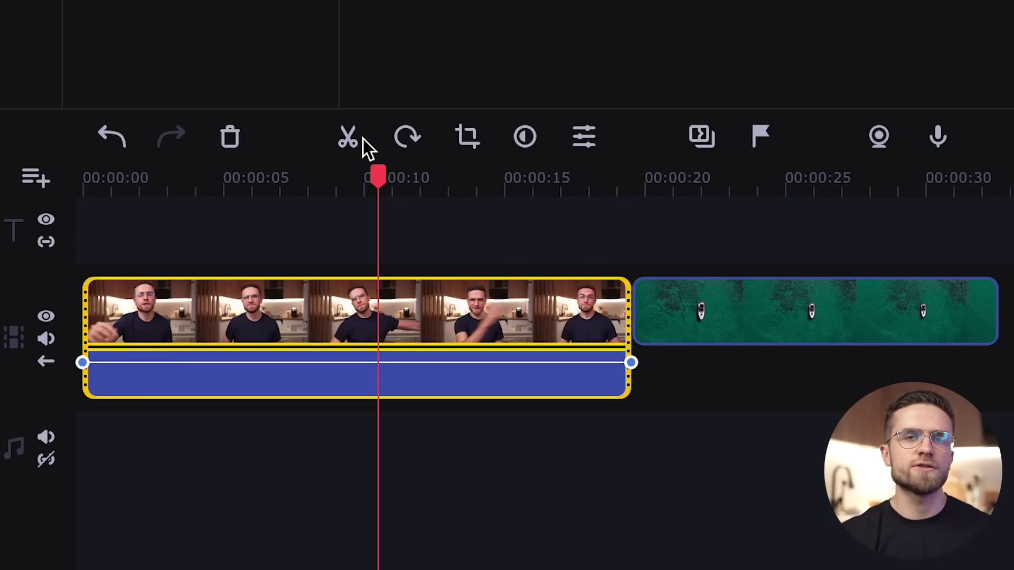
pyautogui.click(352, 138)
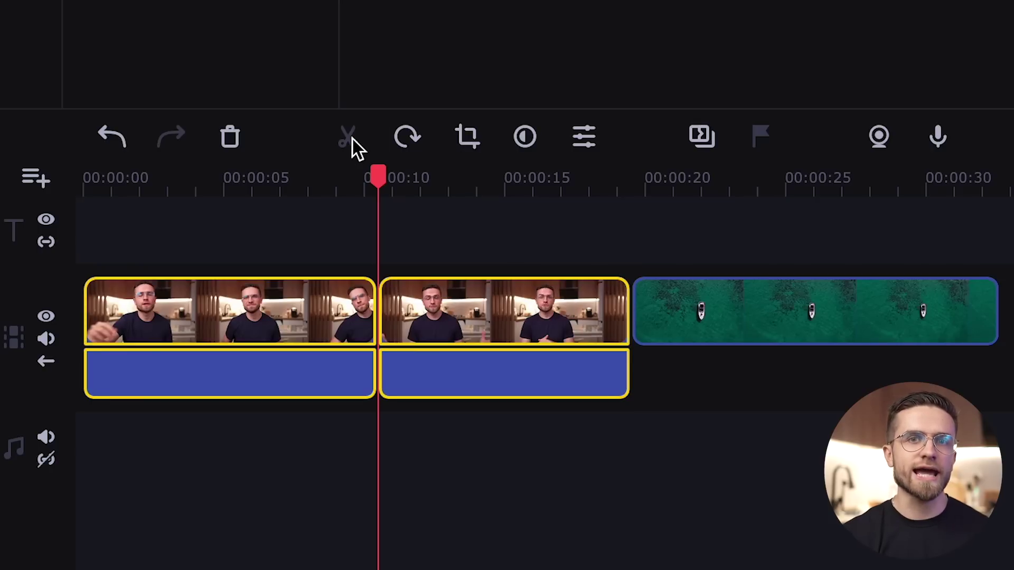
pyautogui.click(329, 309)
pyautogui.press('Delete')
pyautogui.click(330, 310)
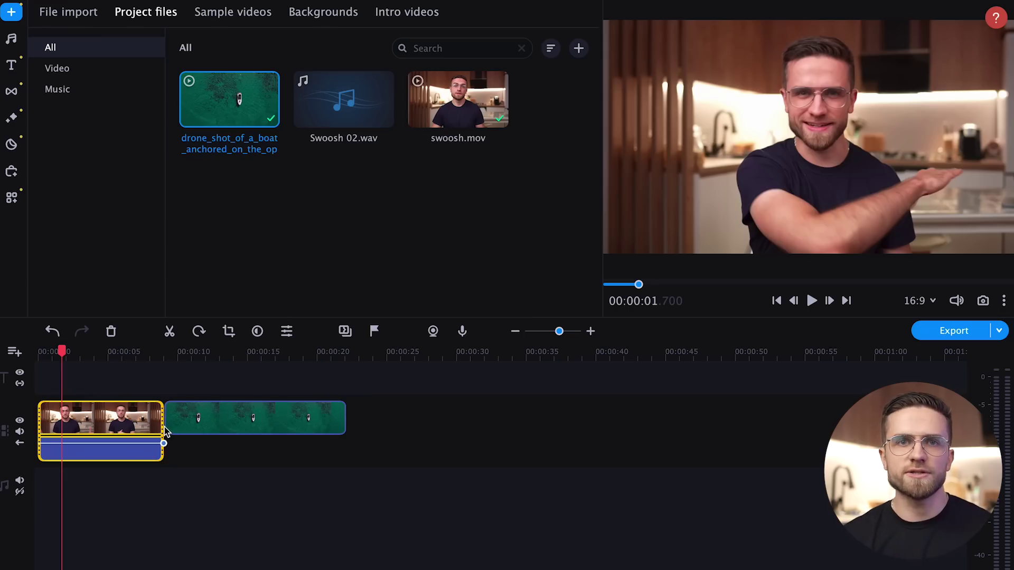
pyautogui.moveTo(638, 284); pyautogui.dragTo(620, 283)
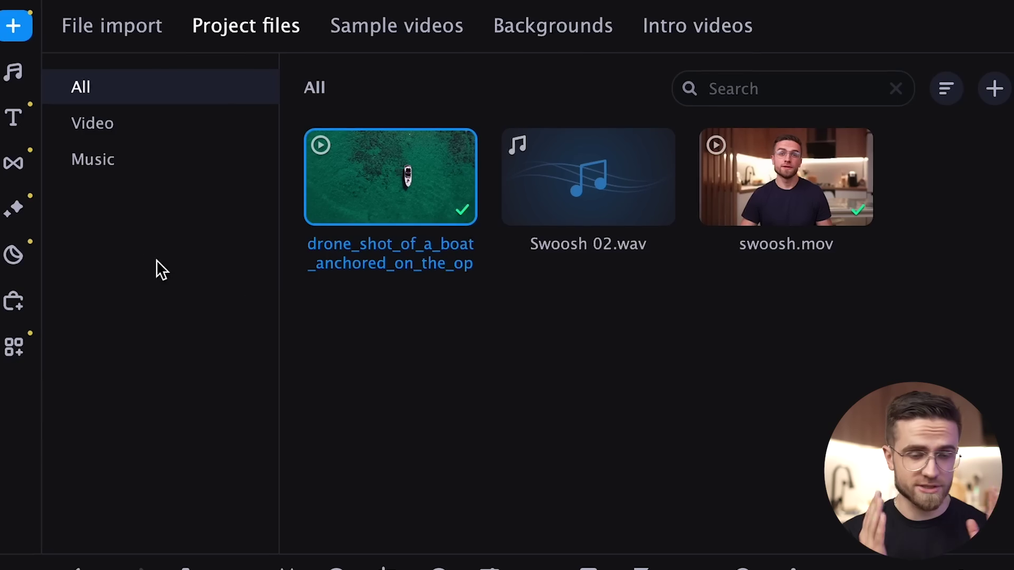
# Find the Offset → transition among the featured transitions and apply it between the swoosh clip and the boat clip.
pyautogui.click(11, 91)
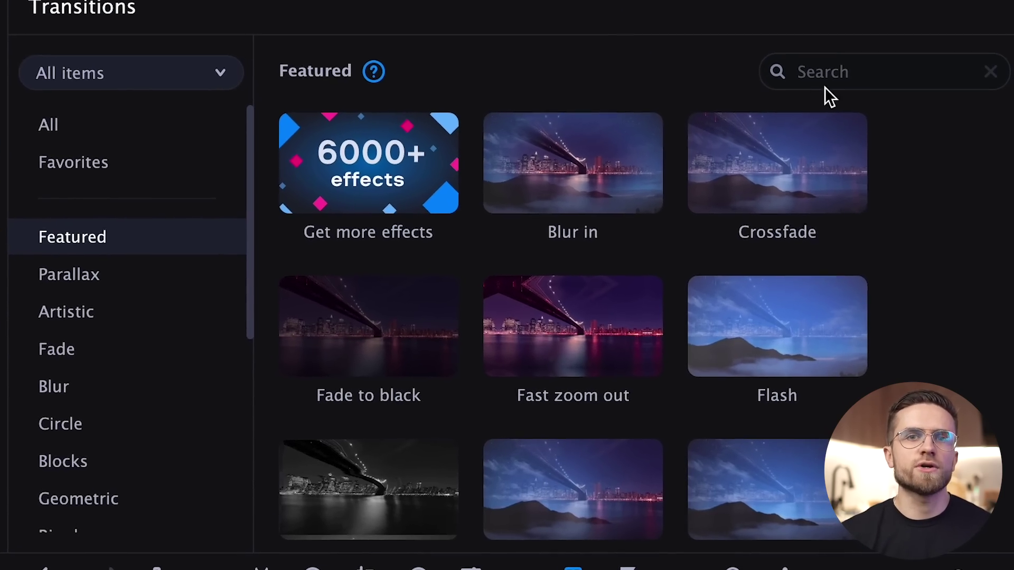
pyautogui.scroll(-3, 604, 318)
pyautogui.scroll(-3, 597, 313)
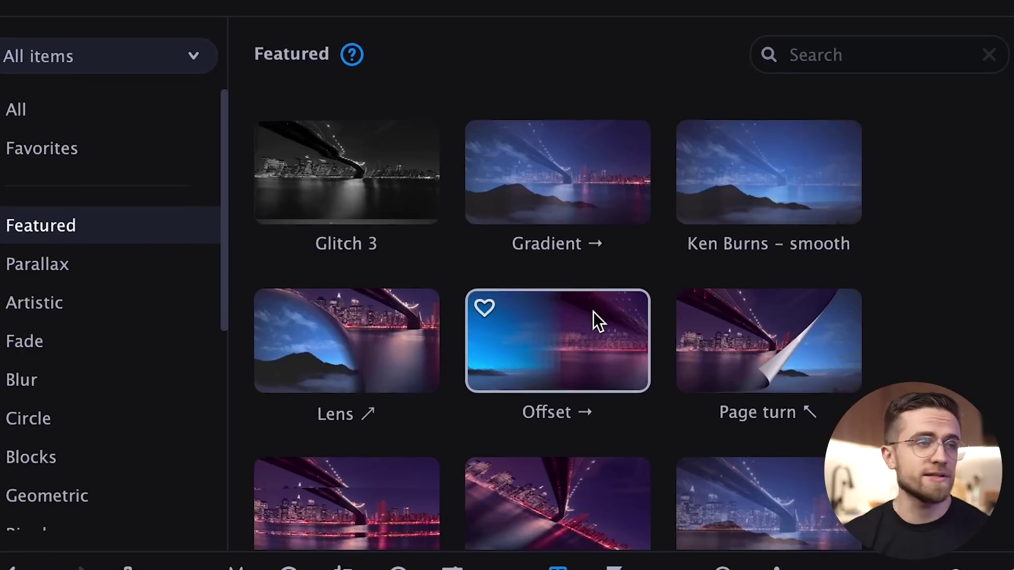
pyautogui.click(585, 314)
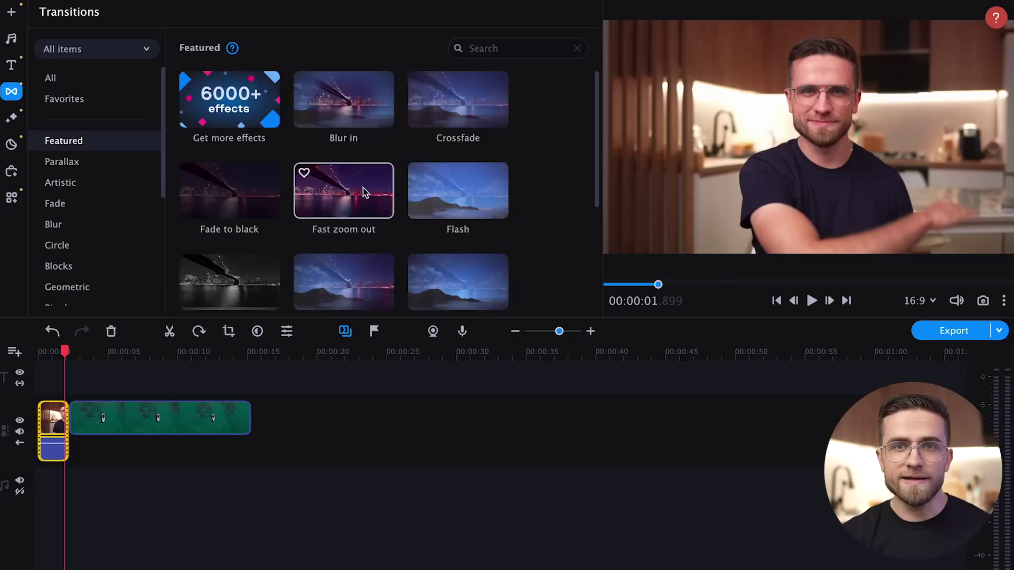
pyautogui.scroll(-2, 362, 190)
pyautogui.scroll(-2, 363, 188)
pyautogui.moveTo(362, 191); pyautogui.dragTo(134, 405)
pyautogui.moveTo(68, 422); pyautogui.dragTo(68, 424)
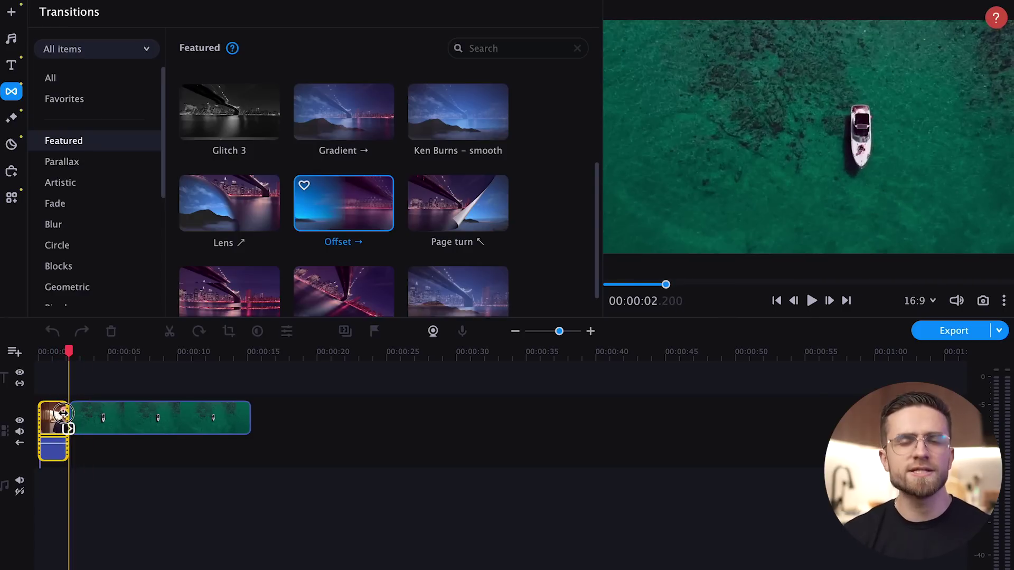
# Trim the end of the swoosh clip to a length of about 1.9 seconds so the cut follows the hand swipe.
pyautogui.click(62, 420)
pyautogui.scroll(3, 622, 432)
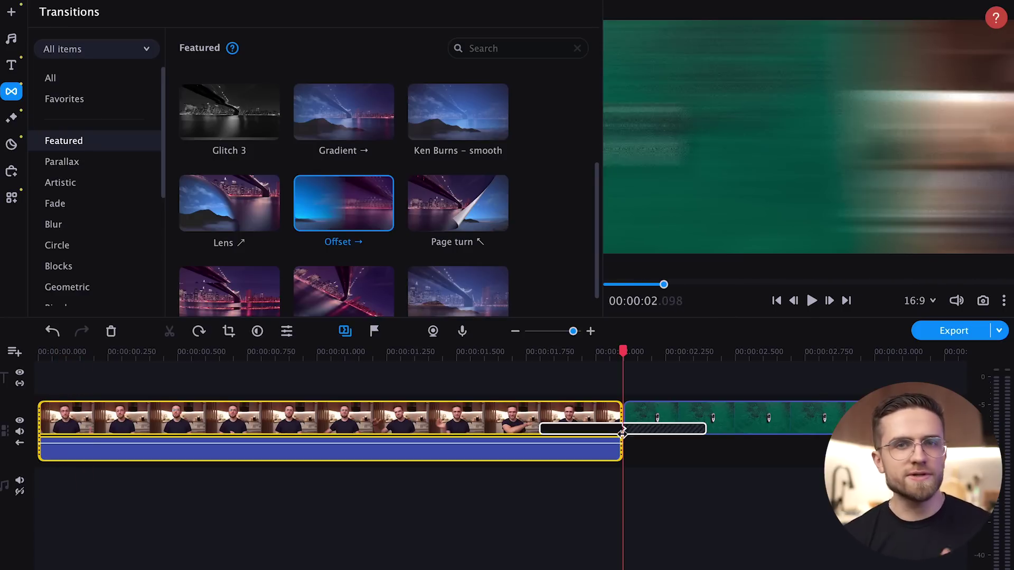
pyautogui.moveTo(427, 351); pyautogui.dragTo(414, 351)
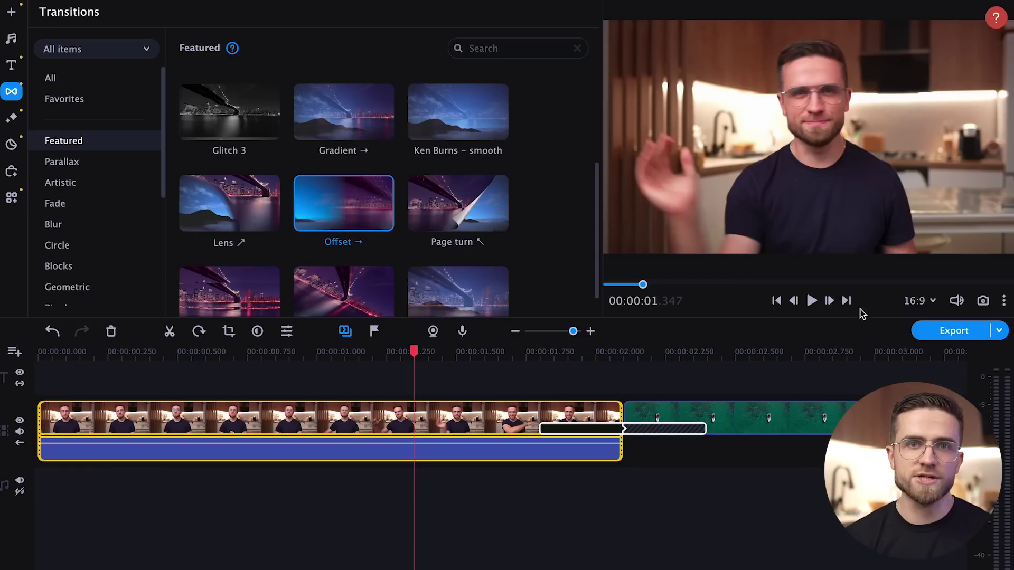
pyautogui.moveTo(621, 449); pyautogui.dragTo(590, 449)
# Set the Offset → transition's duration to 00:310, lengthen it on the timeline to 00:452, and play back the result.
pyautogui.click(569, 432)
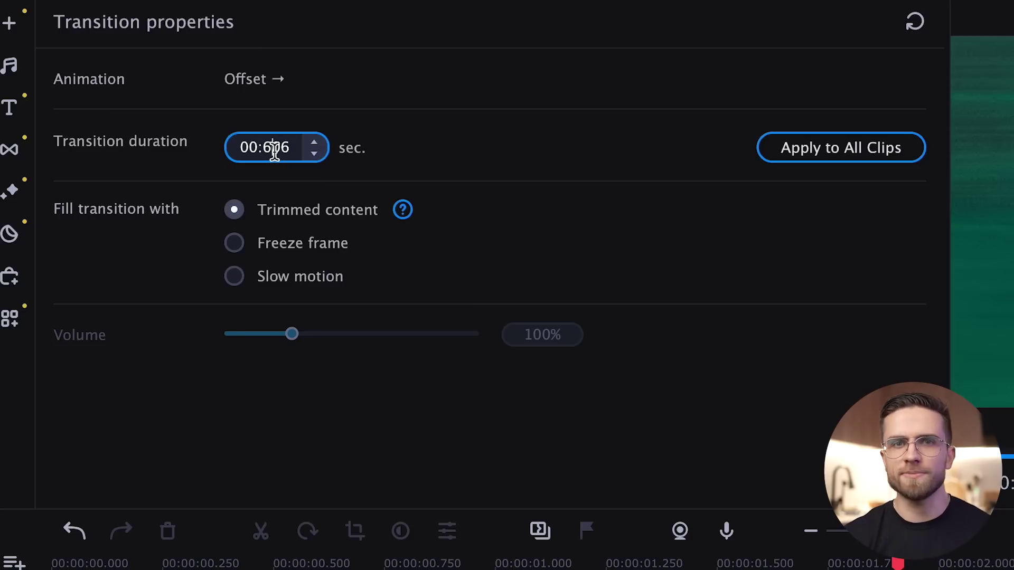
pyautogui.write('31')
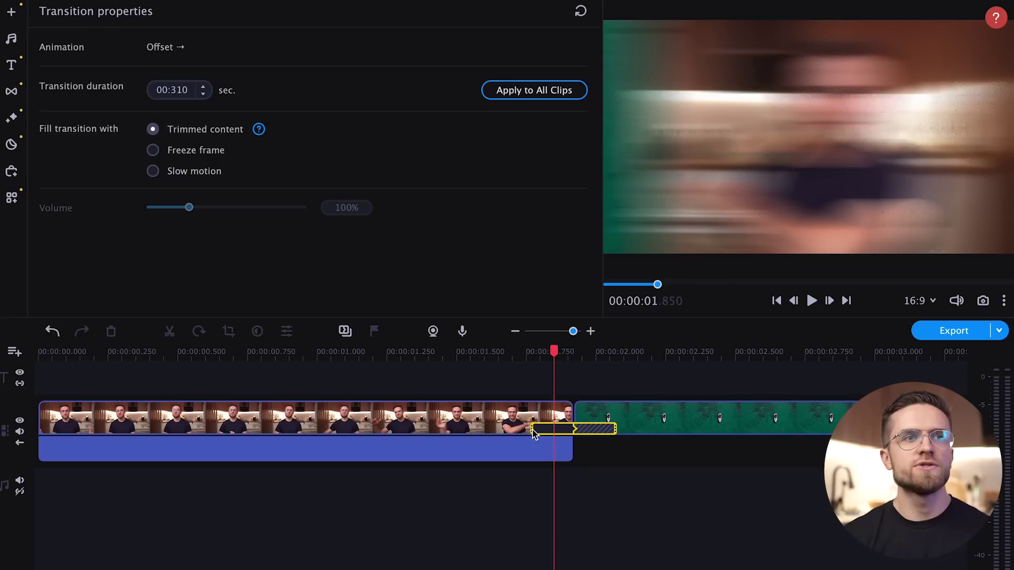
pyautogui.moveTo(530, 429); pyautogui.dragTo(526, 429)
pyautogui.click(812, 300)
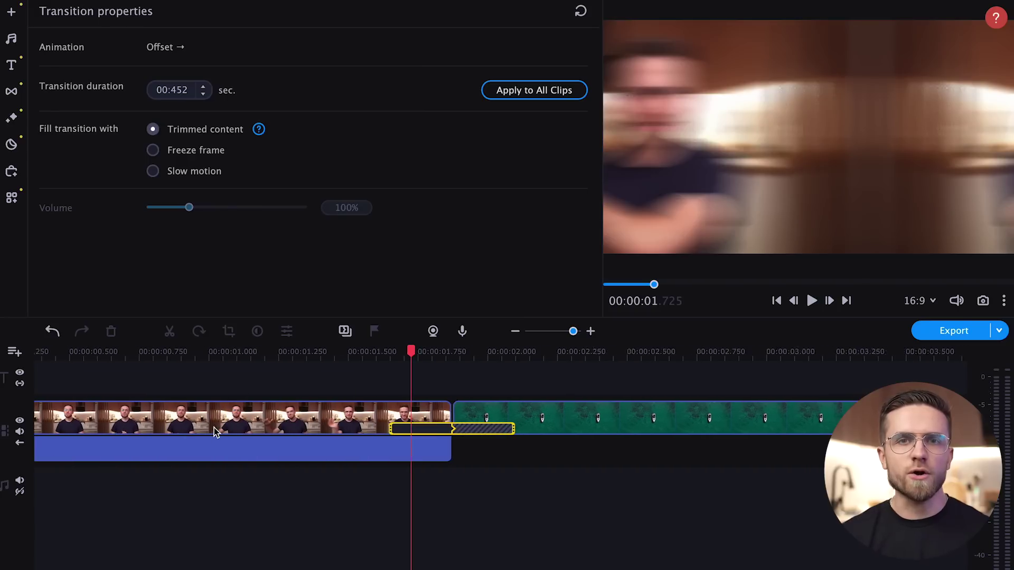
# Place Swoosh 02.wav on the audio track and align its loudest part with the Offset transition.
pyautogui.click(11, 13)
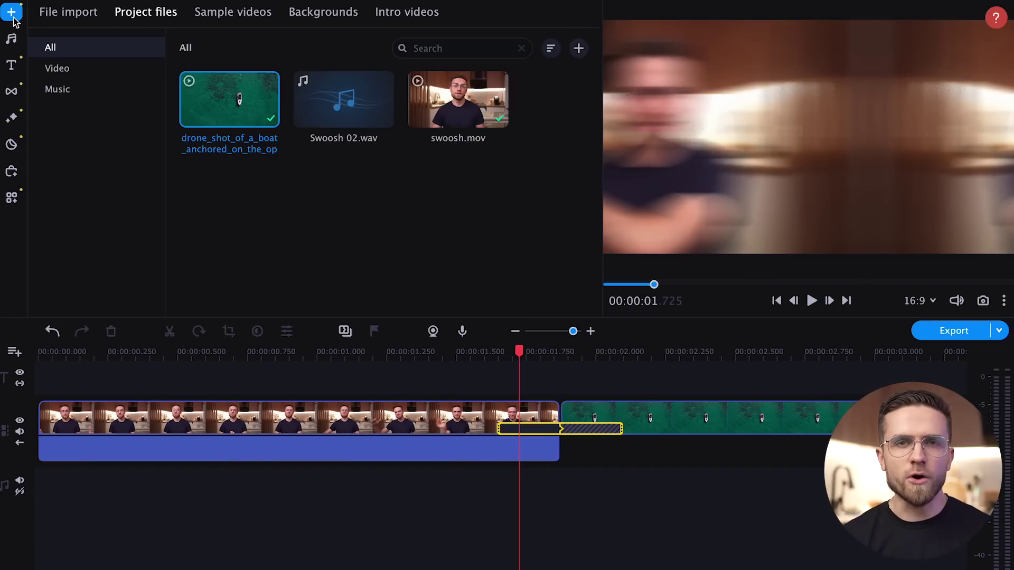
pyautogui.moveTo(323, 104); pyautogui.dragTo(502, 478)
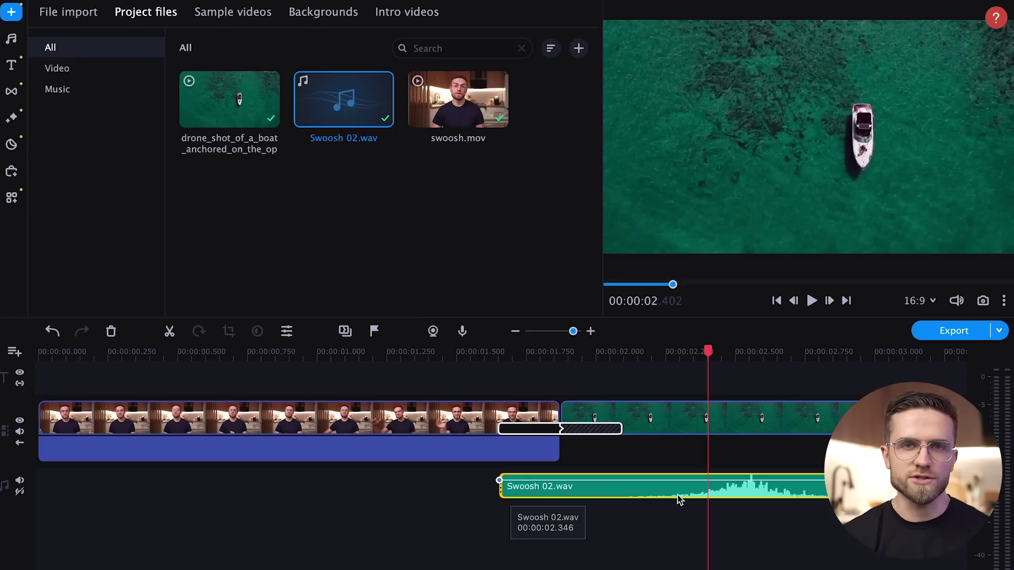
pyautogui.moveTo(665, 499); pyautogui.dragTo(486, 494)
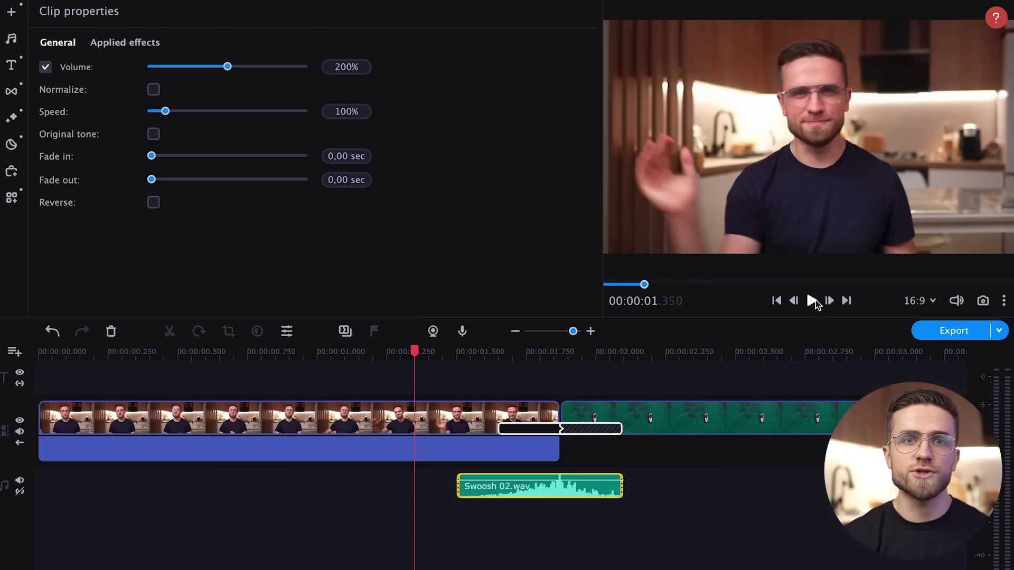
pyautogui.click(813, 301)
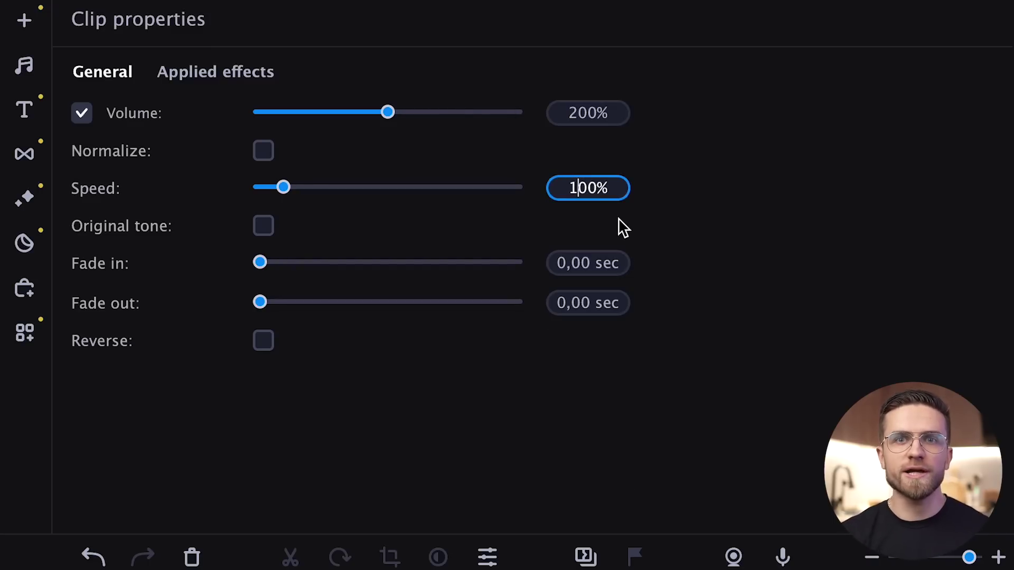
# Set the speed of the Swoosh 02.wav audio clip to 200%.
pyautogui.press('BackSpace')
pyautogui.write('2')
pyautogui.click(581, 112)
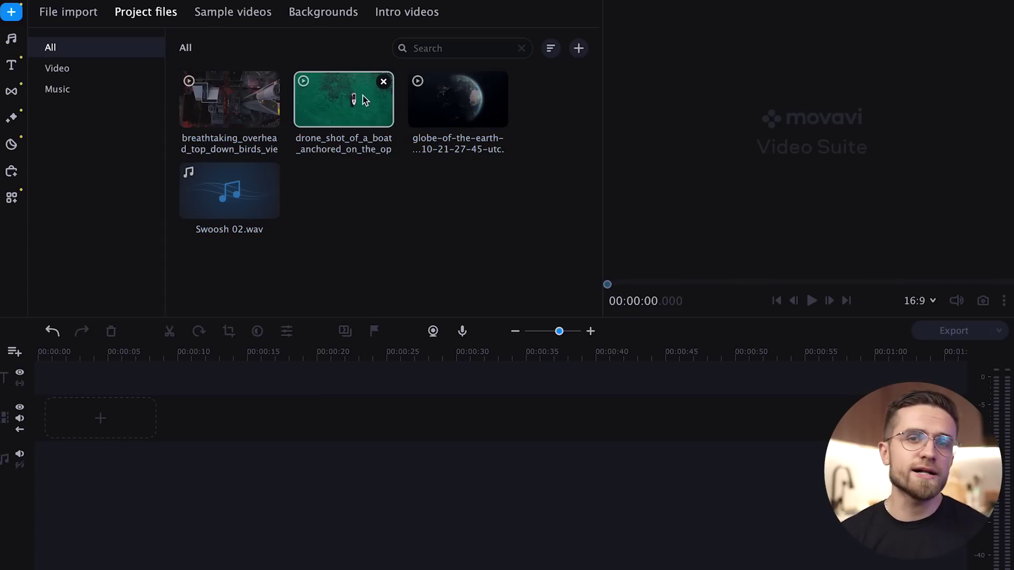
# Build a new sequence on the video track with the drone boat clip, the globe clip and the overhead city clip in that order.
pyautogui.moveTo(363, 96); pyautogui.dragTo(100, 398)
pyautogui.moveTo(233, 94); pyautogui.dragTo(343, 370)
pyautogui.moveTo(446, 106); pyautogui.dragTo(264, 417)
pyautogui.moveTo(229, 99); pyautogui.dragTo(401, 417)
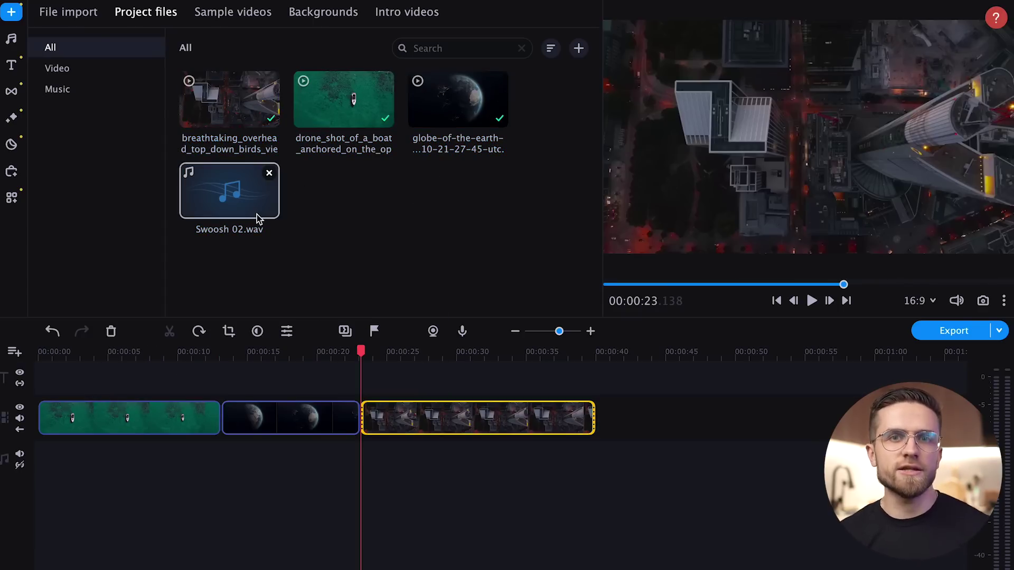
# Set the globe clip's speed to 500%, play back the sequence, and raise the speed further.
pyautogui.moveTo(259, 352); pyautogui.dragTo(362, 362)
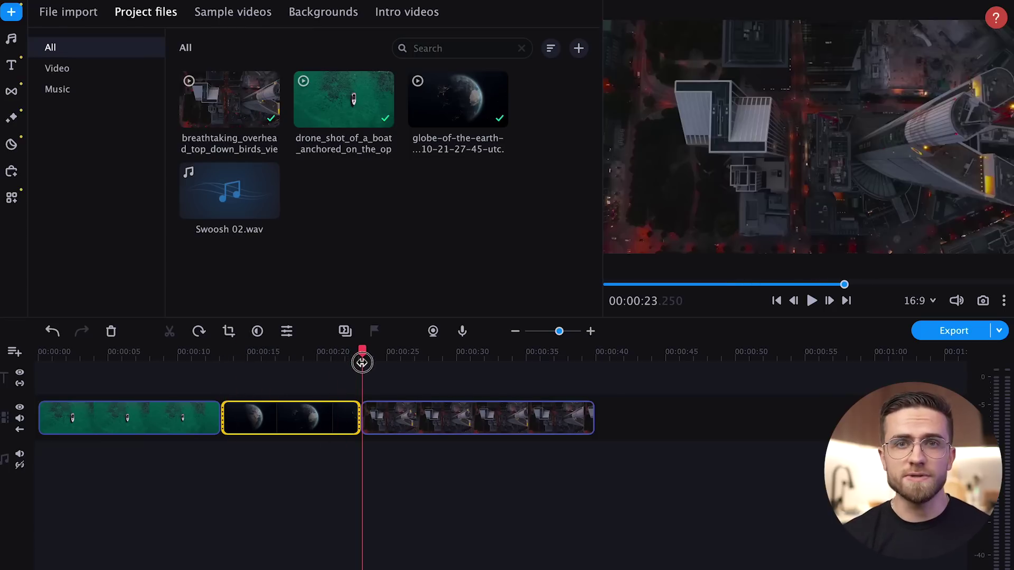
pyautogui.click(295, 410)
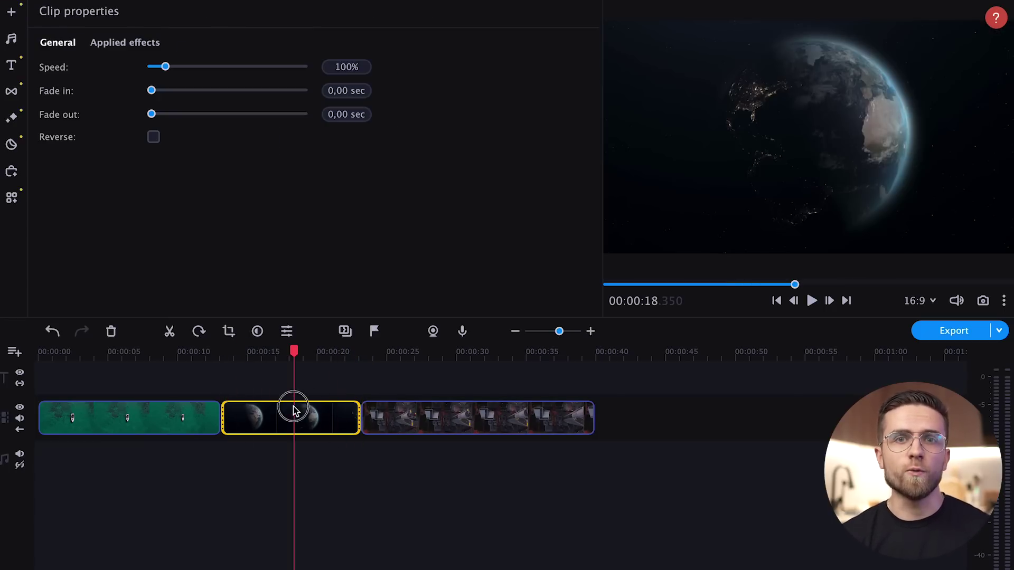
pyautogui.click(339, 70)
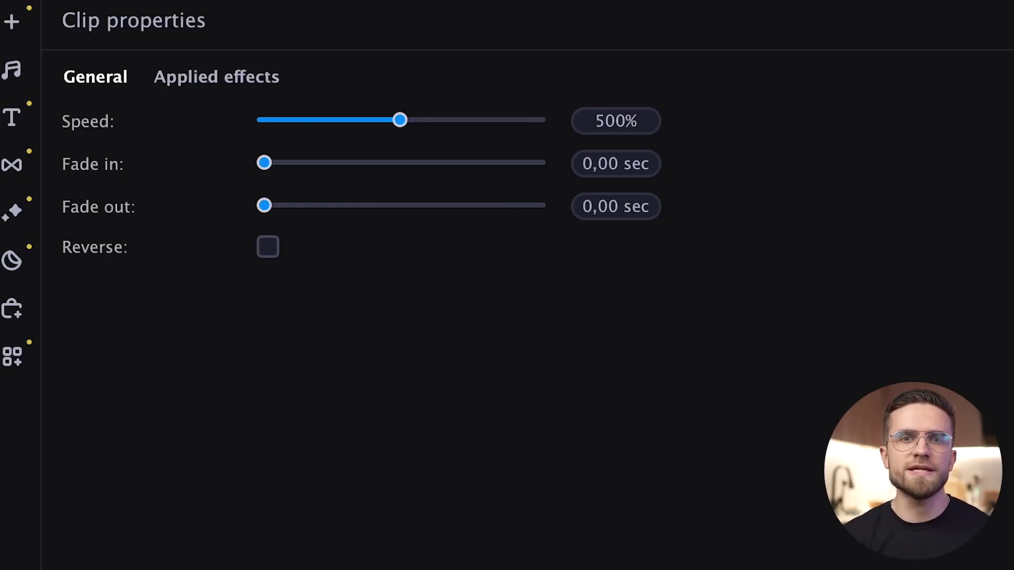
pyautogui.click(812, 300)
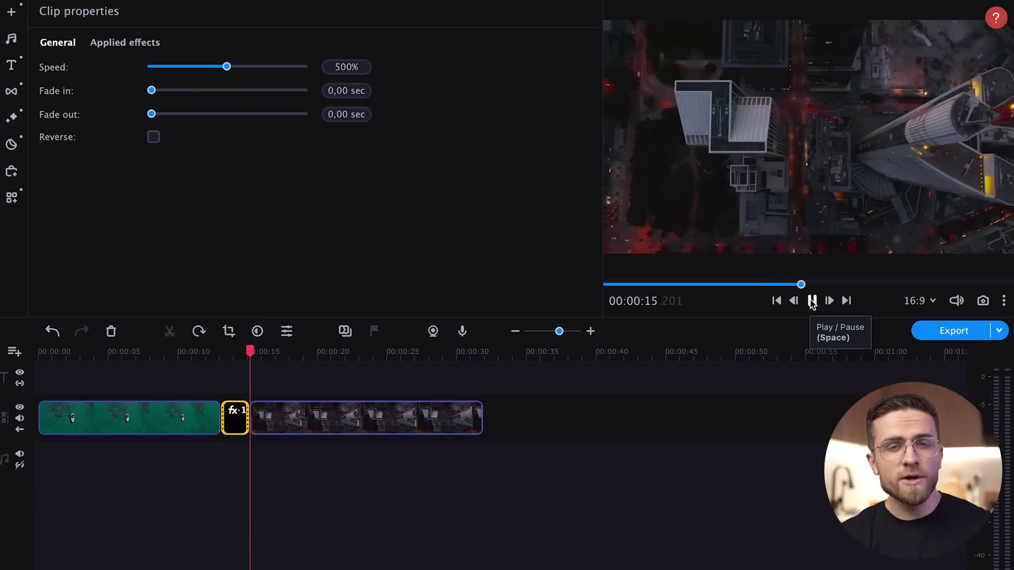
pyautogui.click(340, 66)
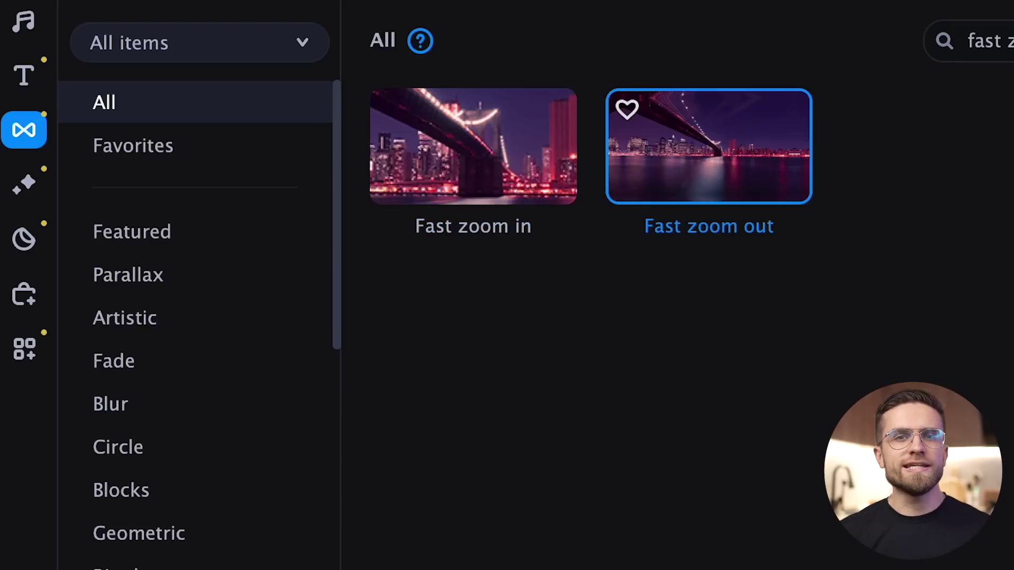
# Add the Fast zoom out transition before the globe clip and Fast zoom in after it, and preview them.
pyautogui.click(525, 162)
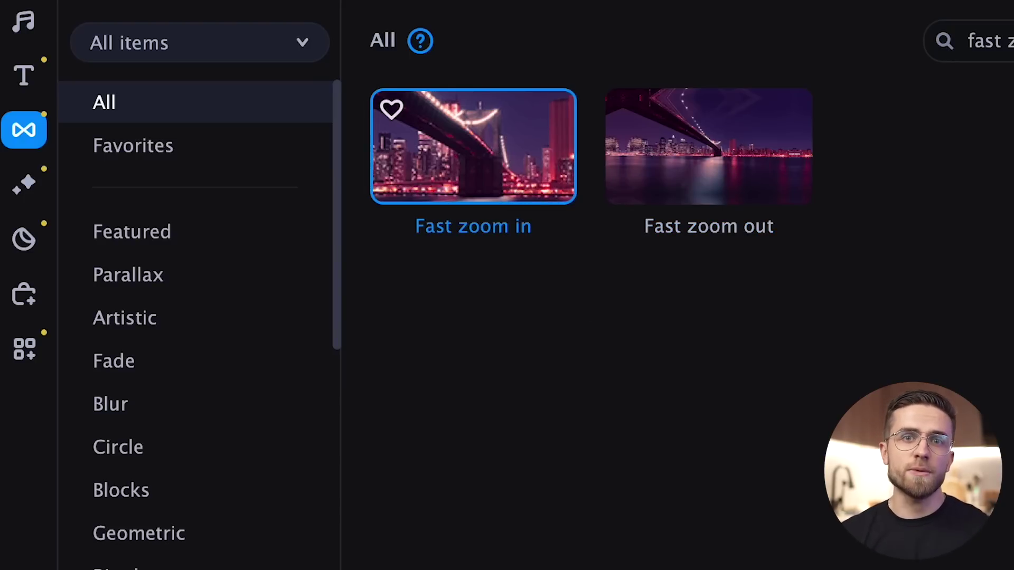
pyautogui.moveTo(523, 156); pyautogui.dragTo(434, 157)
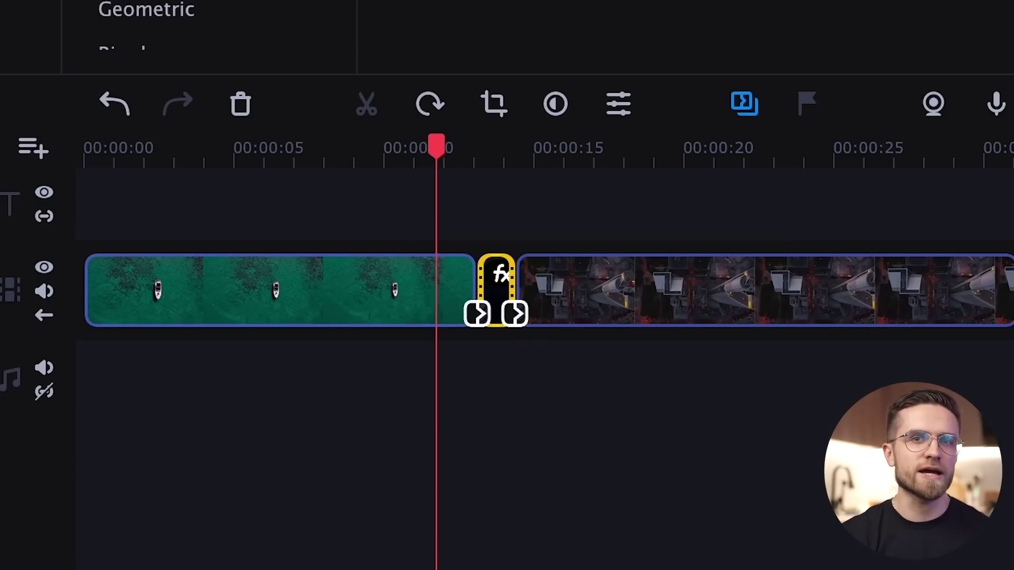
pyautogui.click(812, 303)
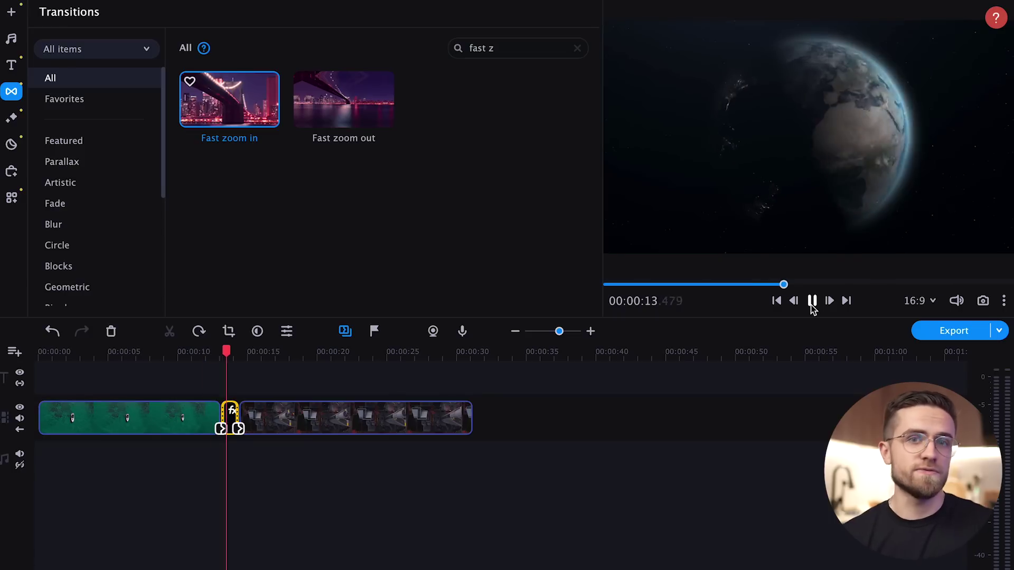
# Change the duration of the Fast zoom out transition between the boat clip and the globe clip.
pyautogui.doubleClick(223, 425)
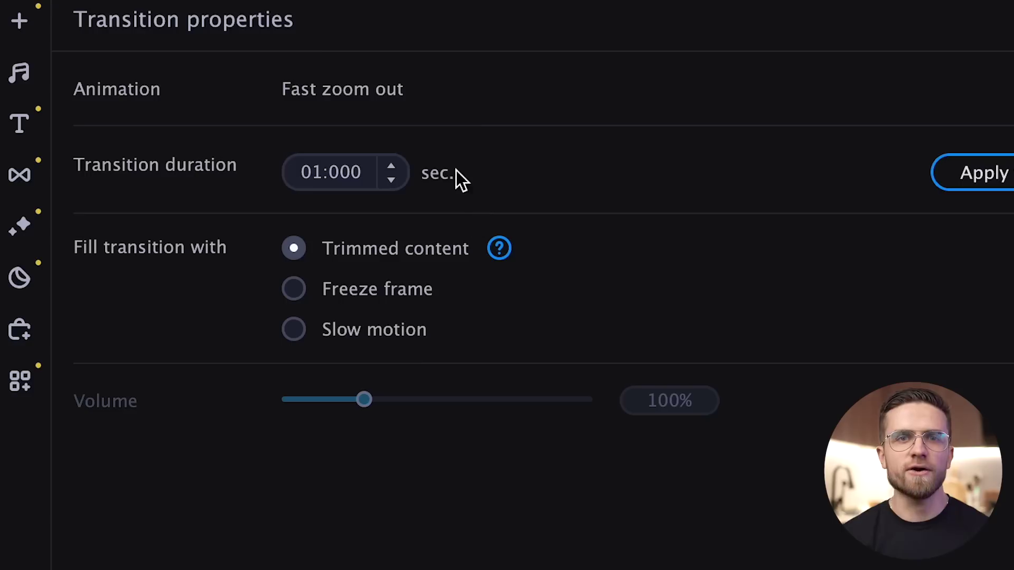
pyautogui.click(393, 182)
pyautogui.write('0148')
pyautogui.press('Down')
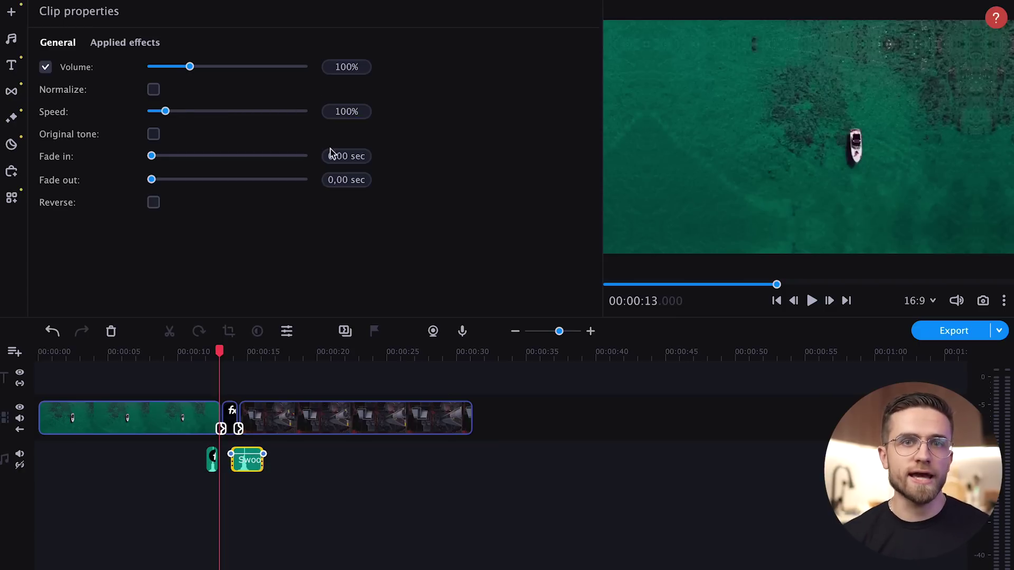
# Align the first swoosh sound with the Fast zoom out transition and start exporting the video.
pyautogui.moveTo(211, 465); pyautogui.dragTo(221, 463)
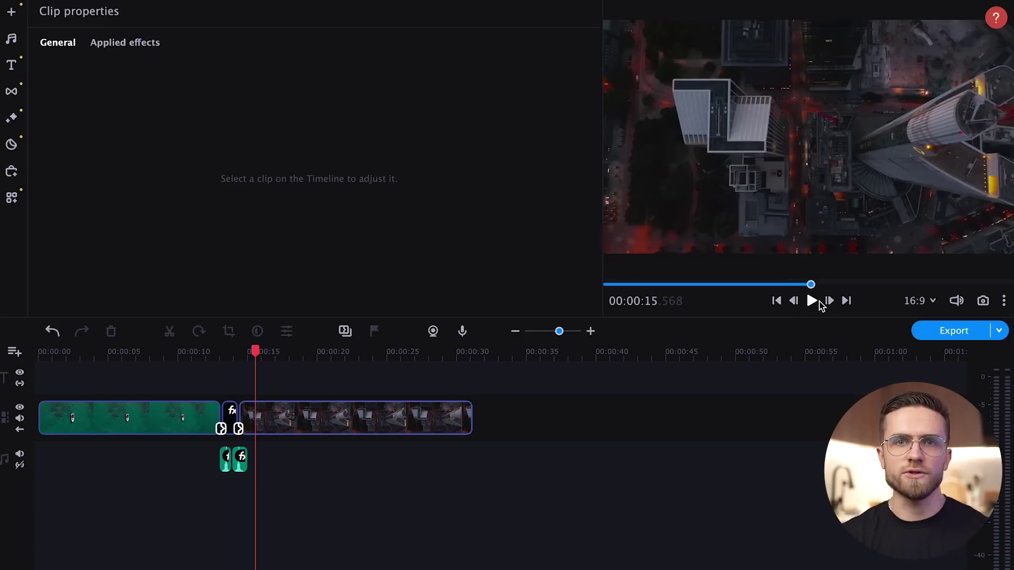
pyautogui.click(933, 332)
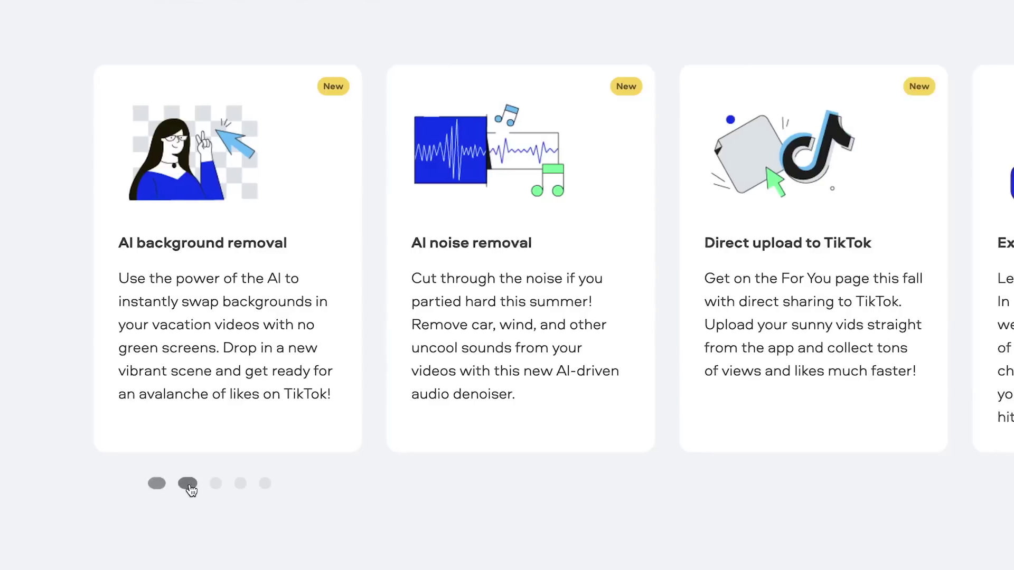
# Look through the new feature cards on the Movavi web page, up to Drawing shapes on video.
pyautogui.click(190, 489)
pyautogui.click(216, 508)
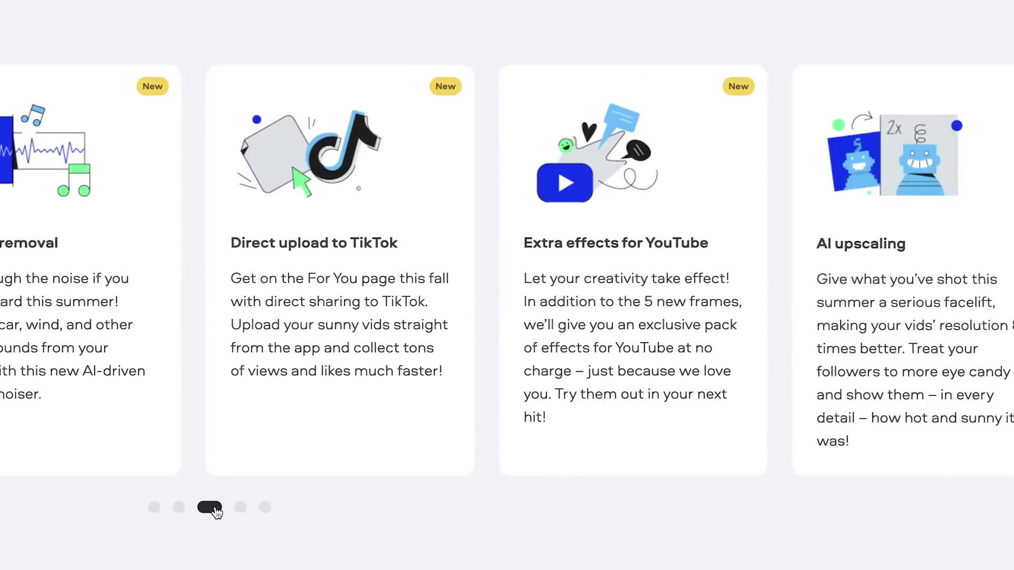
pyautogui.click(243, 510)
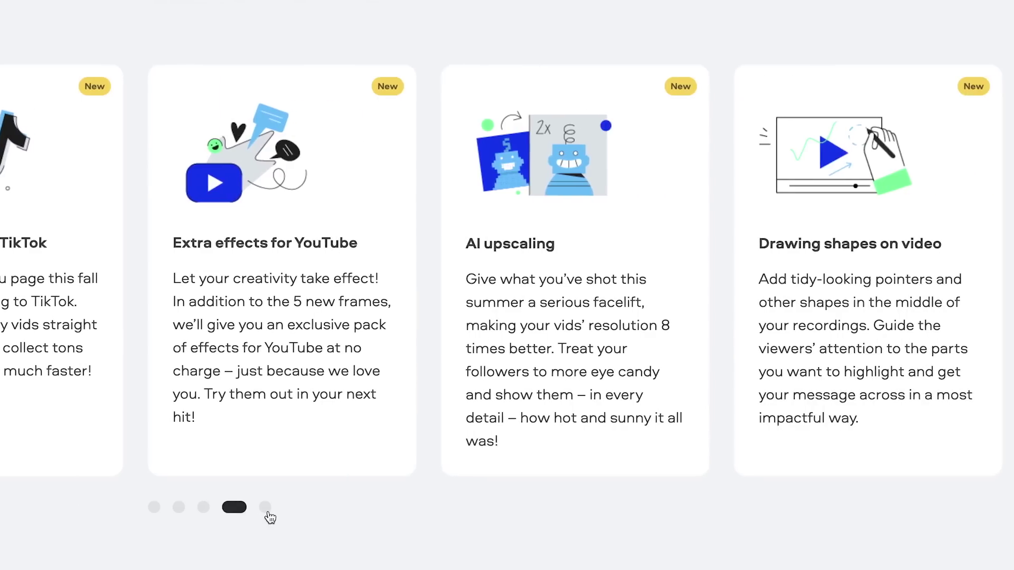
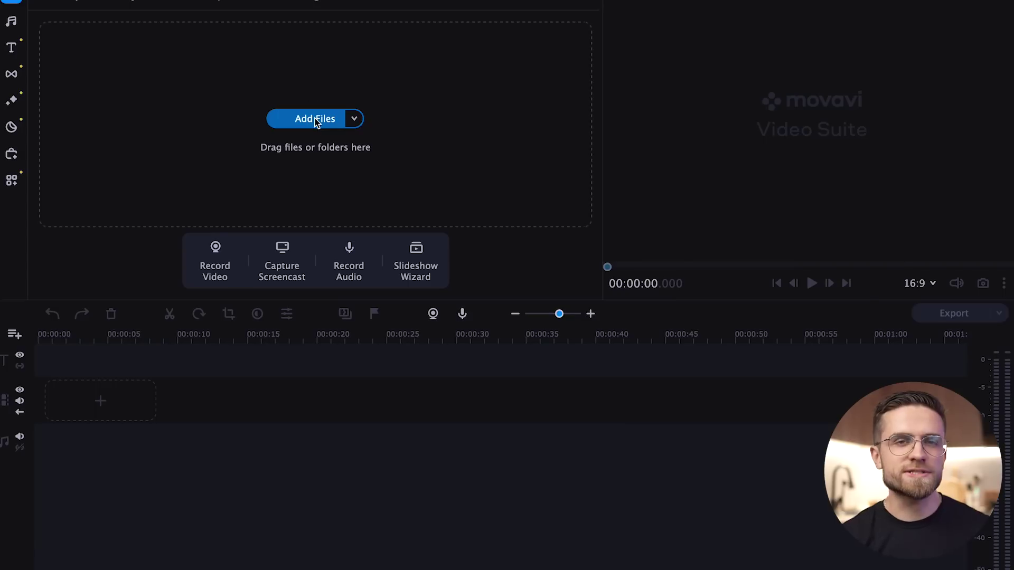
# Import the city and boat drone videos and place the boat clip at the start of the video track.
pyautogui.click(315, 119)
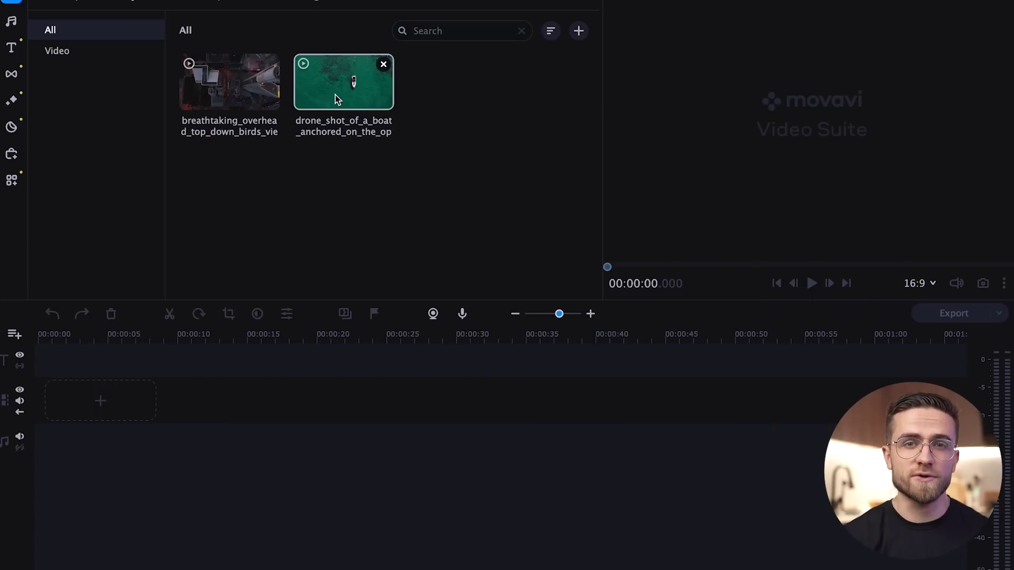
pyautogui.moveTo(338, 99); pyautogui.dragTo(101, 373)
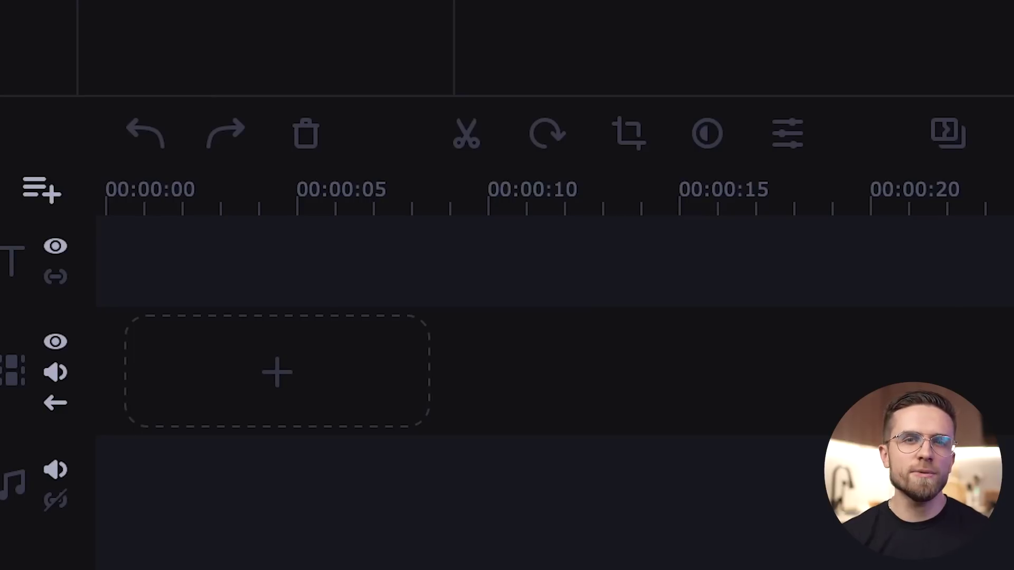
pyautogui.moveTo(560, 16); pyautogui.dragTo(260, 319)
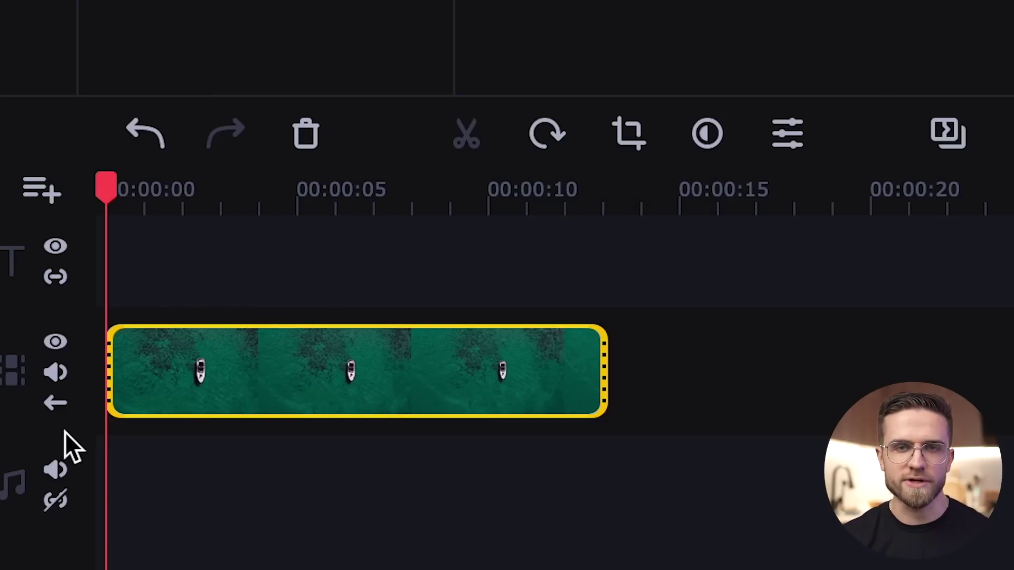
# Add a second video track and shift the city clip on it to start at about 20 s.
pyautogui.click(43, 208)
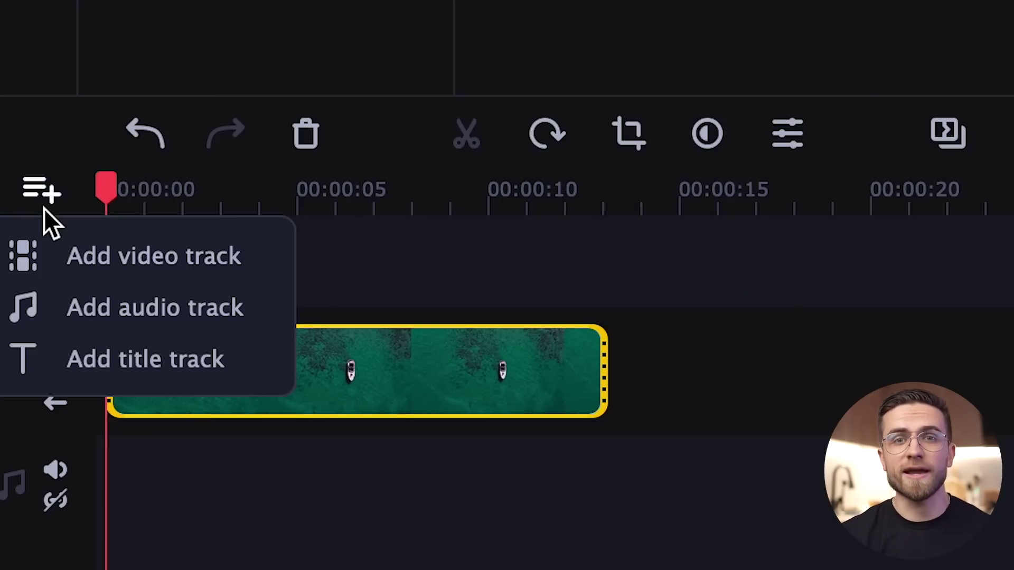
pyautogui.click(75, 246)
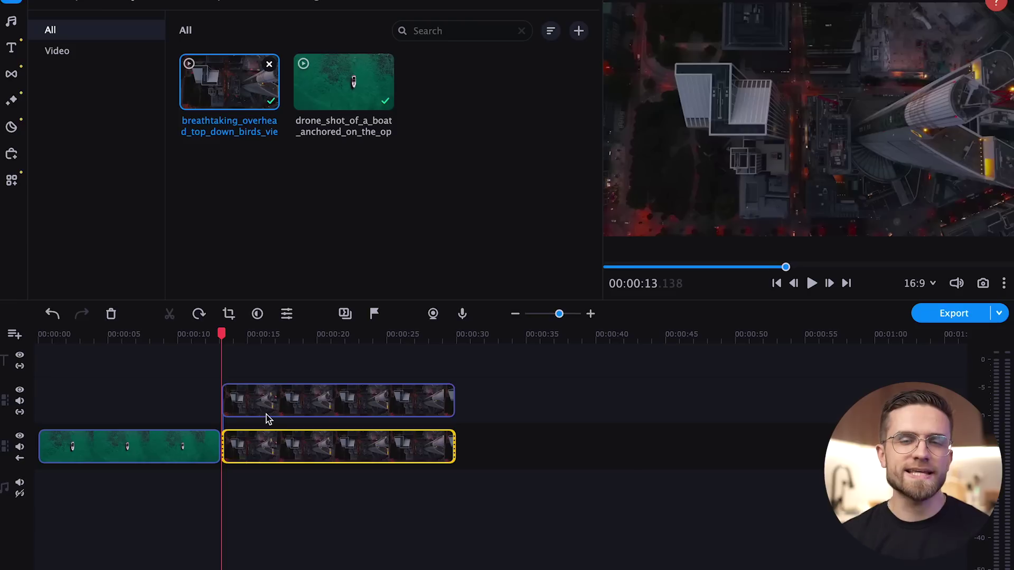
pyautogui.moveTo(266, 414); pyautogui.dragTo(363, 411)
pyautogui.click(306, 401)
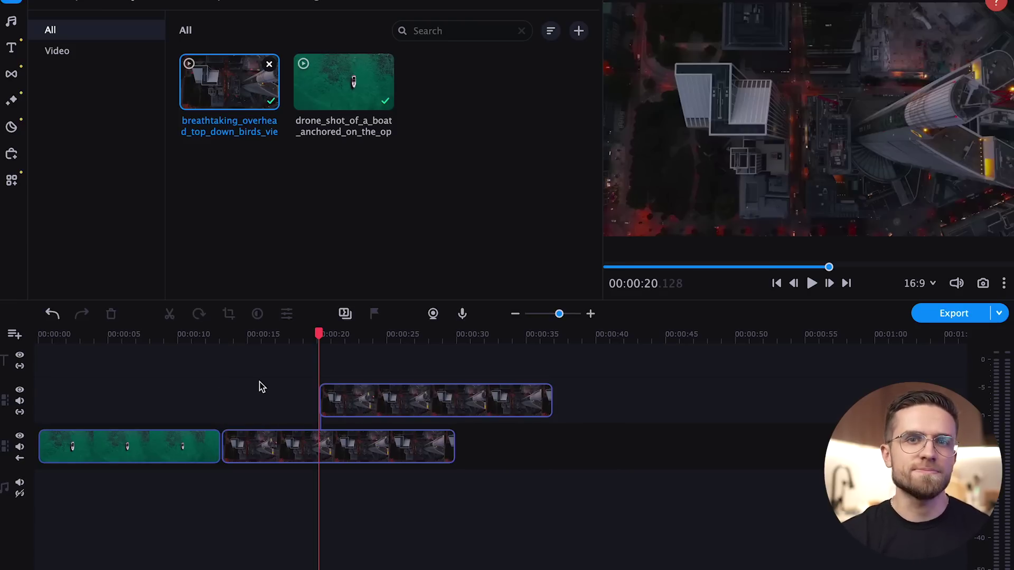
# Add the Gradient → transition between the boat clip and the city clip, and scrub through it.
pyautogui.click(209, 242)
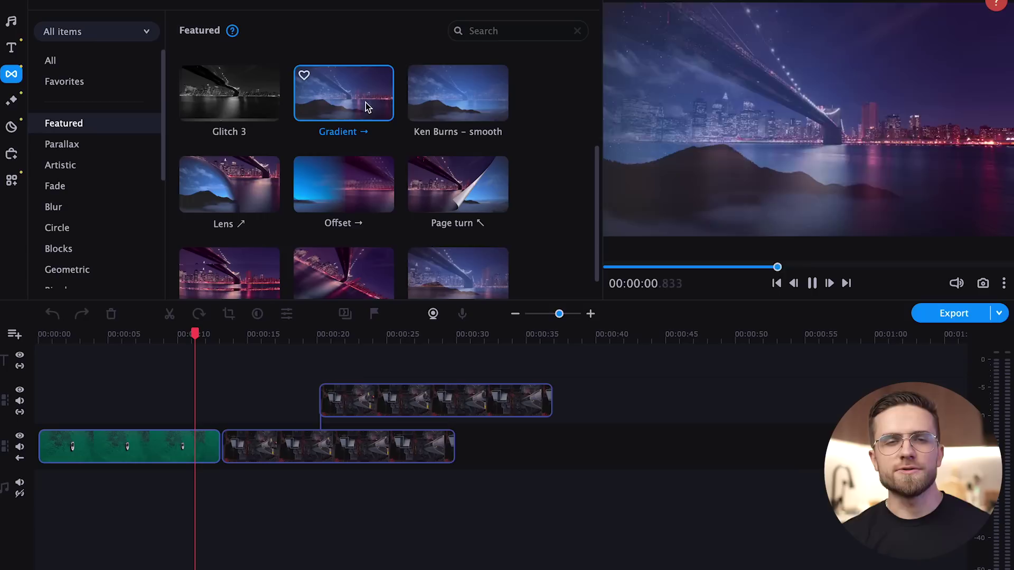
pyautogui.moveTo(560, 154); pyautogui.dragTo(222, 462)
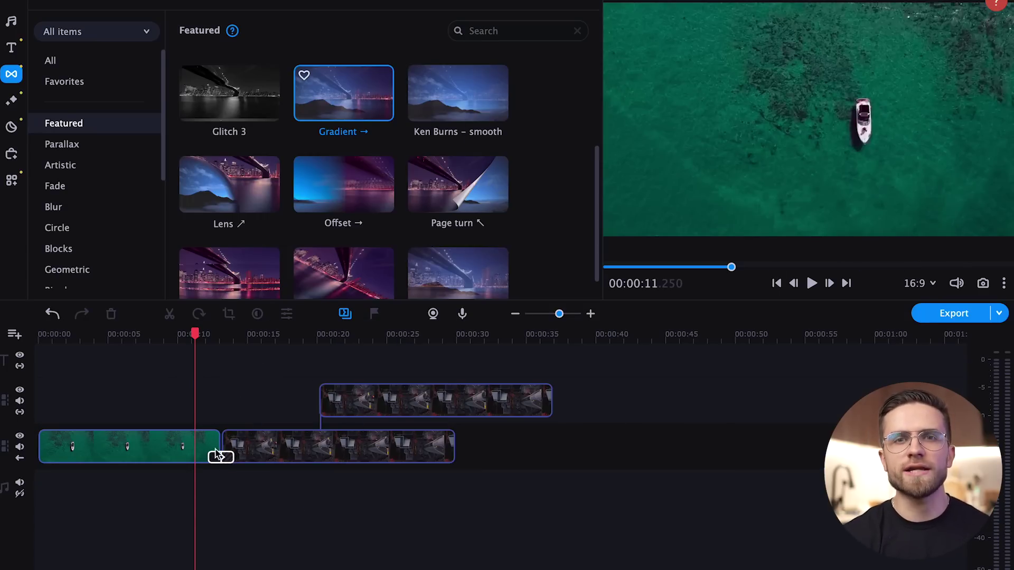
pyautogui.moveTo(200, 342); pyautogui.dragTo(244, 342)
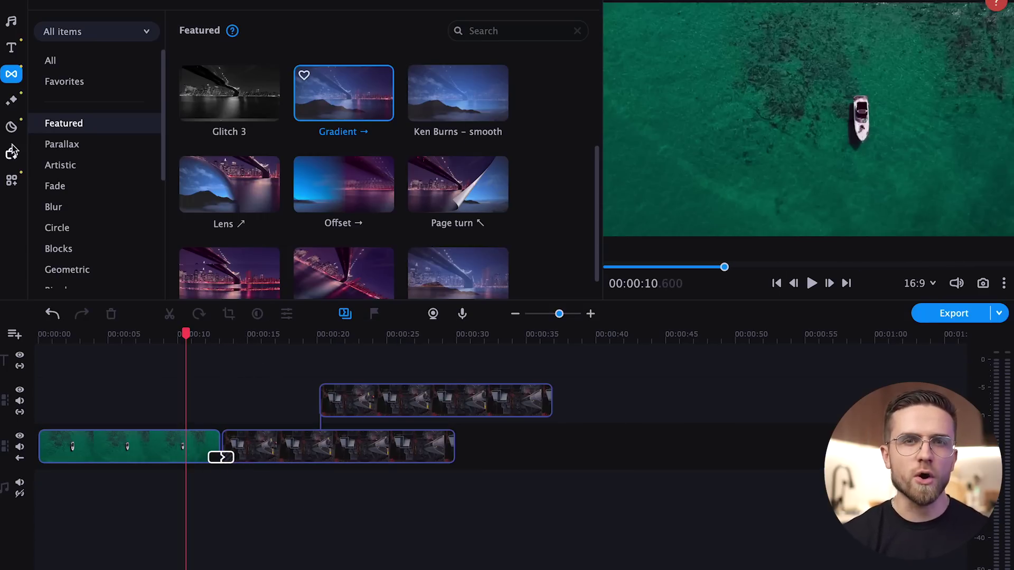
# Search the stickers for "plane" and place the Airplane sticker on the title track at about 12 s.
pyautogui.click(12, 127)
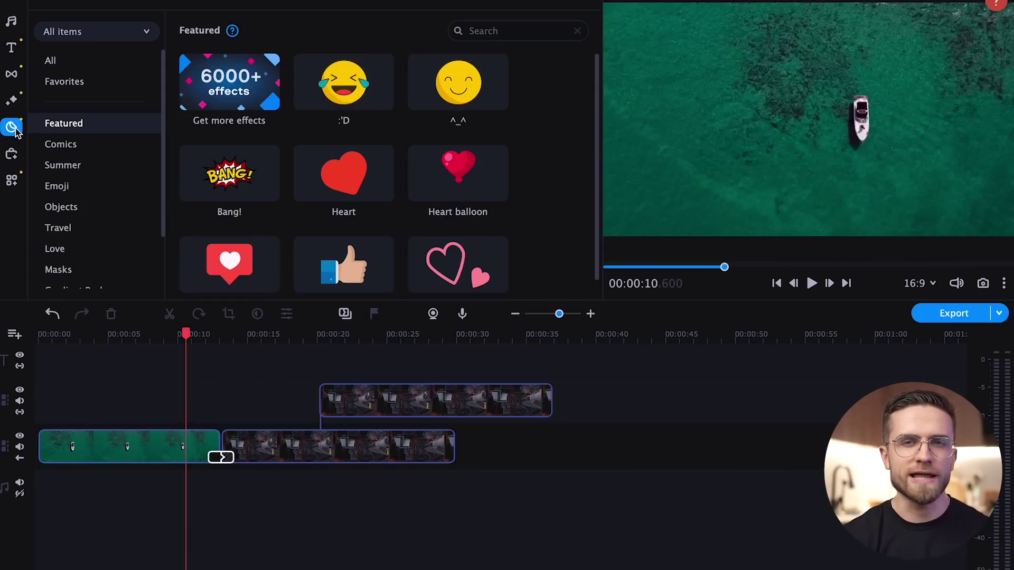
pyautogui.click(482, 32)
pyautogui.write('plane')
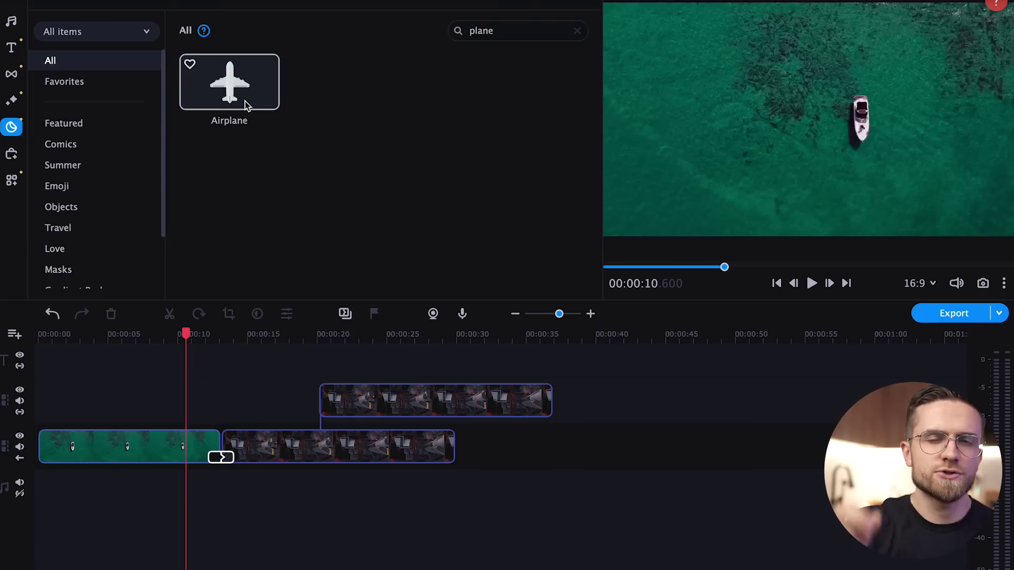
pyautogui.moveTo(245, 104); pyautogui.dragTo(205, 356)
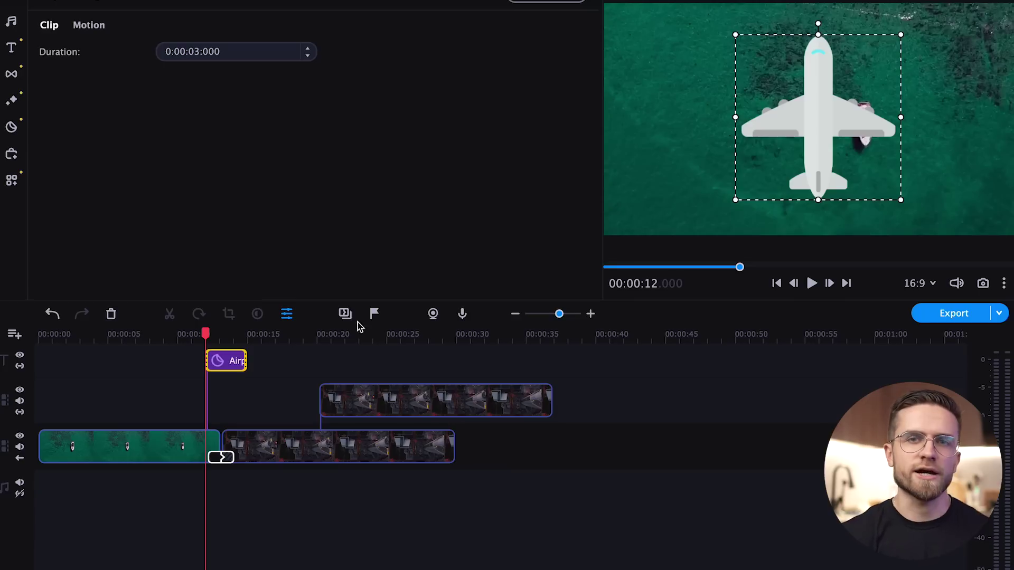
# Extend the Airplane sticker to about 6 s starting at about 11.4 s, and rotate it to point right.
pyautogui.moveTo(246, 363); pyautogui.dragTo(290, 364)
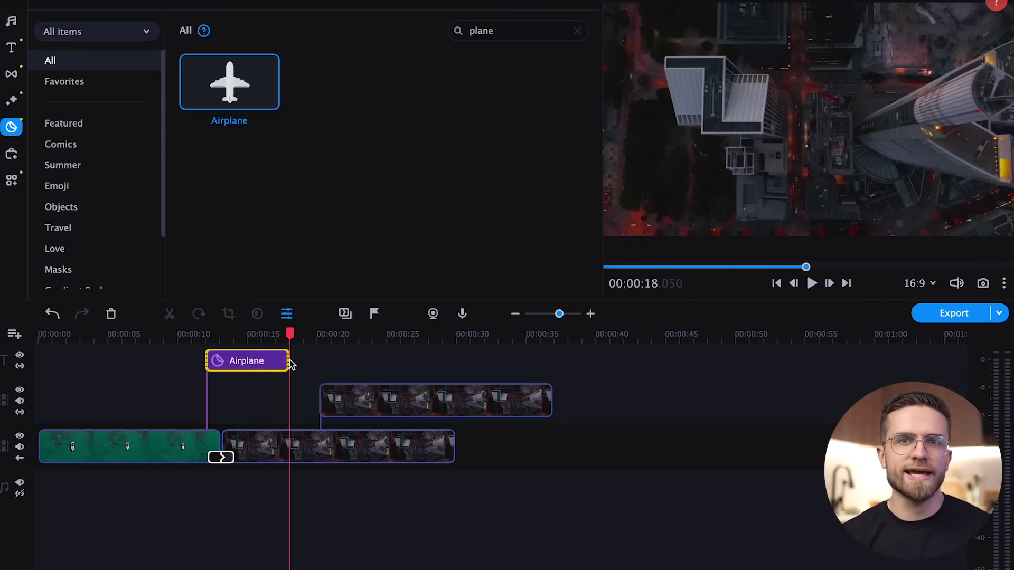
pyautogui.click(254, 363)
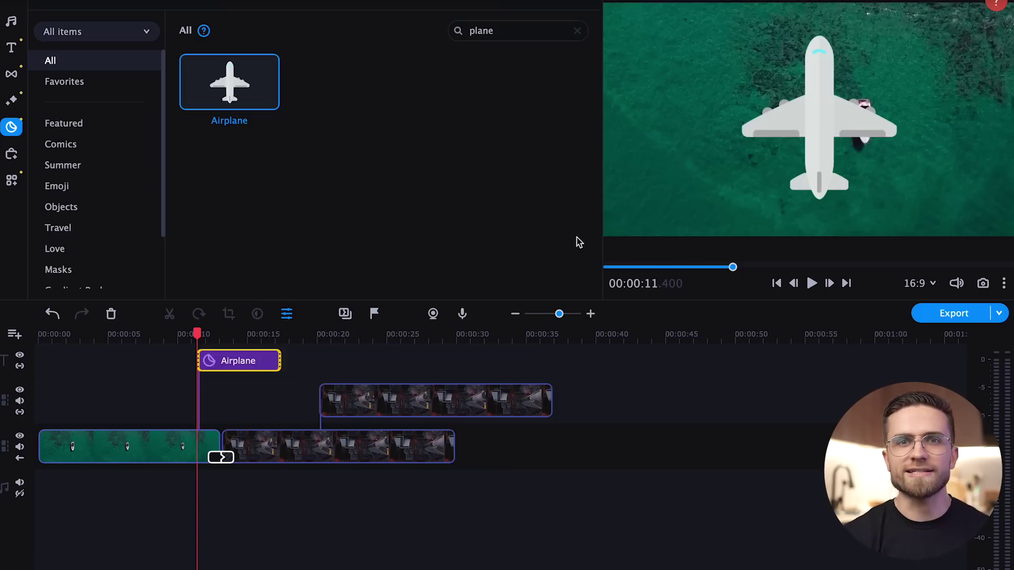
pyautogui.click(255, 363)
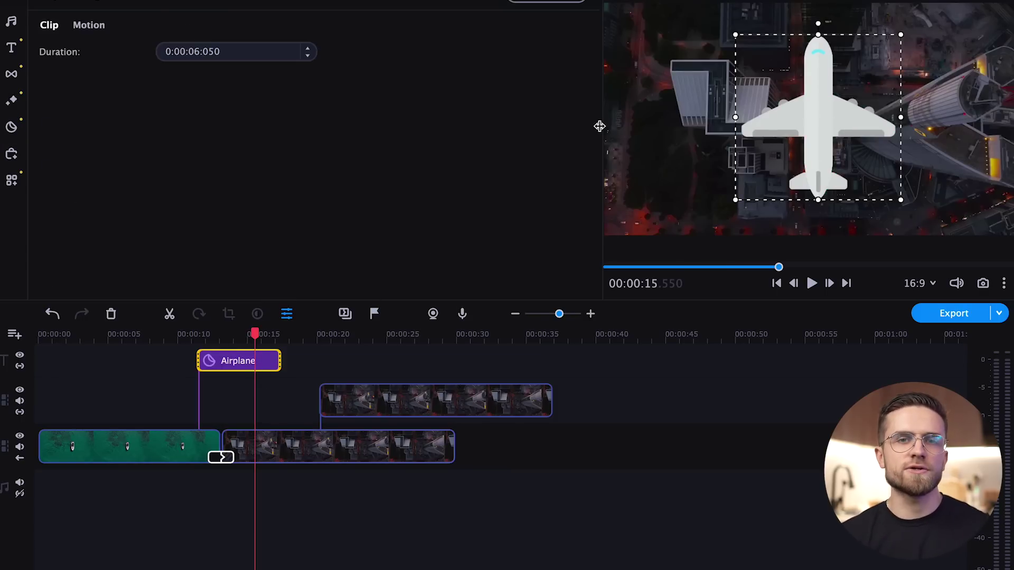
pyautogui.moveTo(838, 25); pyautogui.dragTo(912, 117)
# Apply Advanced animation to the Airplane sticker, with keyframes at its start and at about 15.15 s.
pyautogui.click(219, 363)
pyautogui.rightClick(219, 364)
pyautogui.moveTo(288, 441)
pyautogui.click(349, 458)
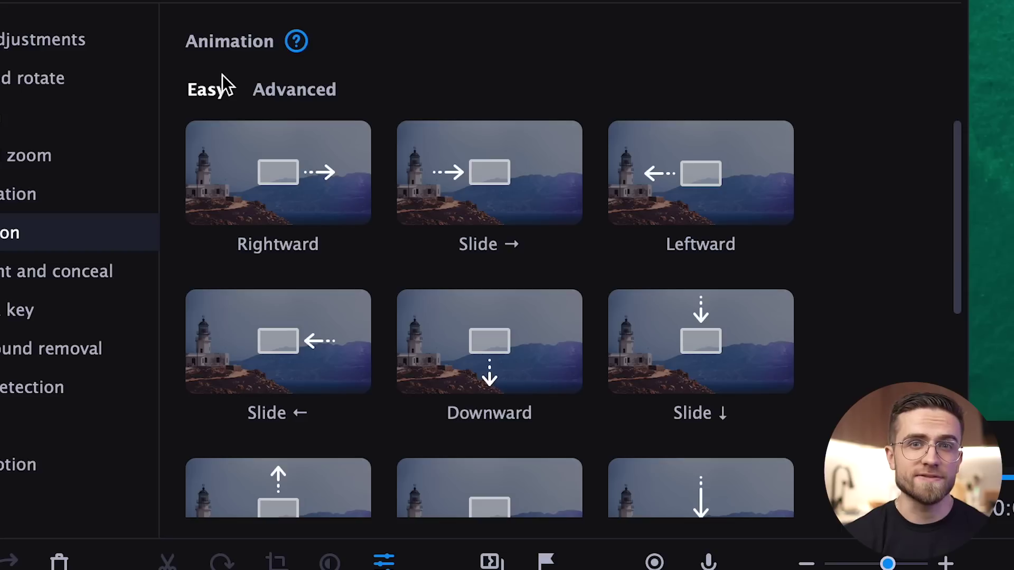
pyautogui.click(239, 57)
pyautogui.click(384, 238)
pyautogui.moveTo(386, 280); pyautogui.dragTo(469, 279)
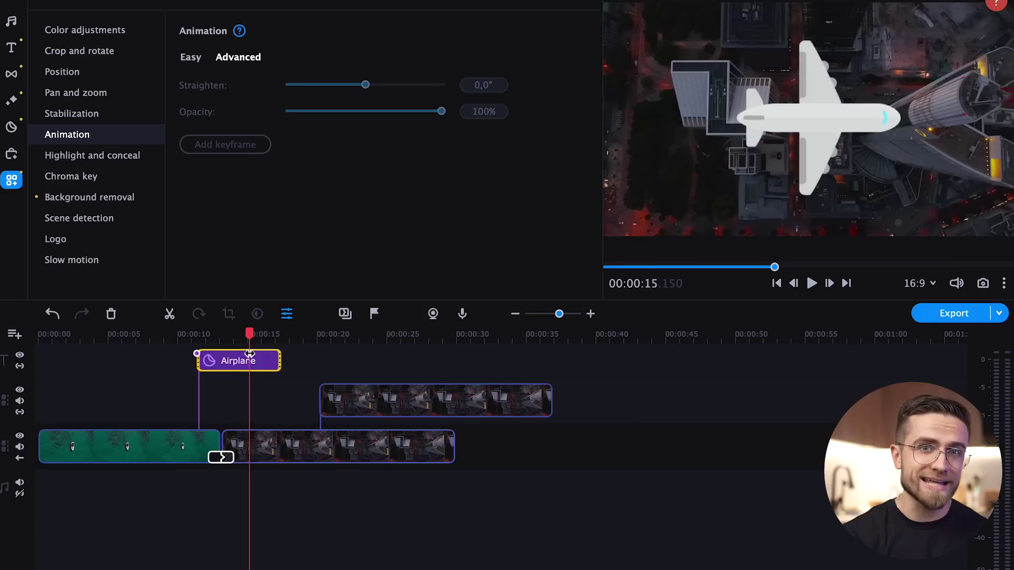
# Move the airplane out of frame to the left at the first keyframe and to the right at the second, and preview the flight.
pyautogui.click(198, 354)
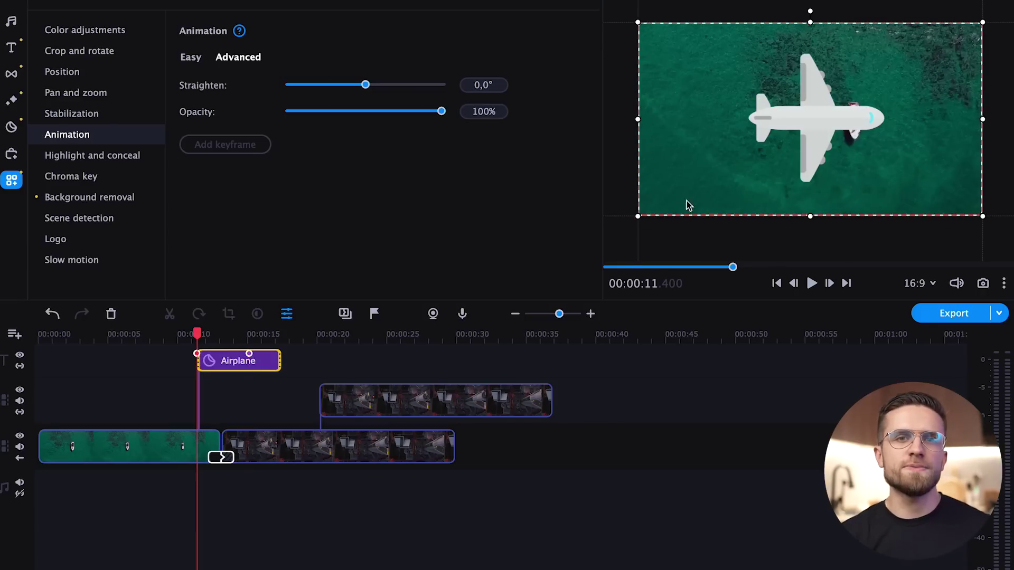
pyautogui.moveTo(851, 160); pyautogui.dragTo(681, 150)
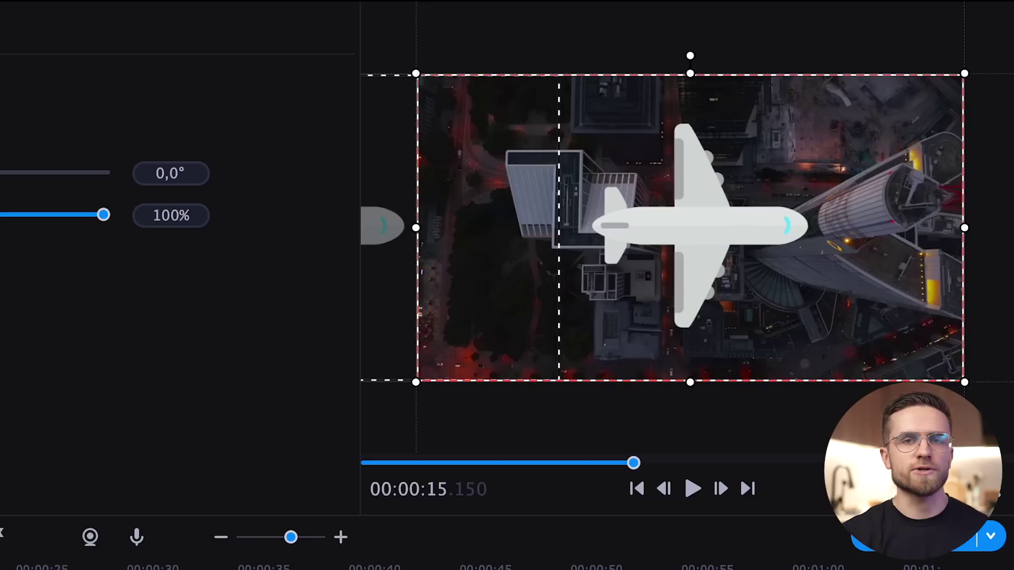
pyautogui.moveTo(698, 280); pyautogui.dragTo(962, 271)
pyautogui.moveTo(806, 273); pyautogui.dragTo(912, 274)
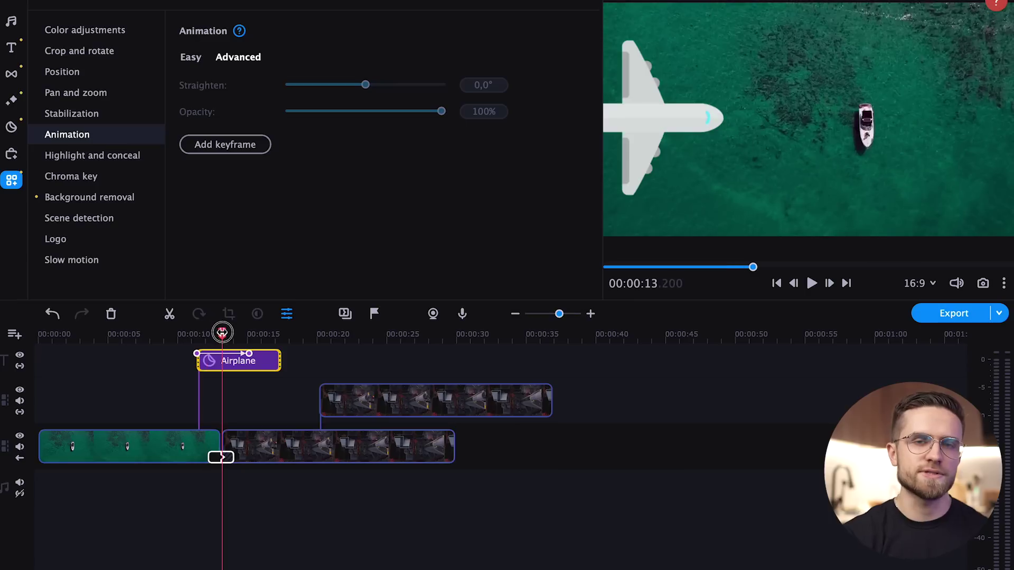
pyautogui.moveTo(199, 332); pyautogui.dragTo(182, 333)
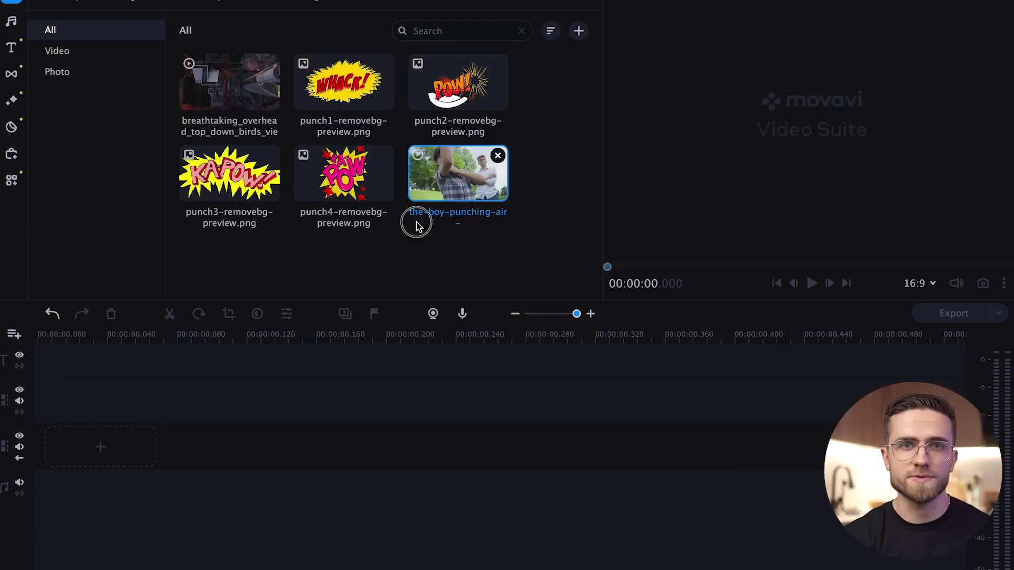
# Place the the-boy-punching-air clip at the start of the main video track and add an extra video track.
pyautogui.moveTo(416, 224); pyautogui.dragTo(82, 460)
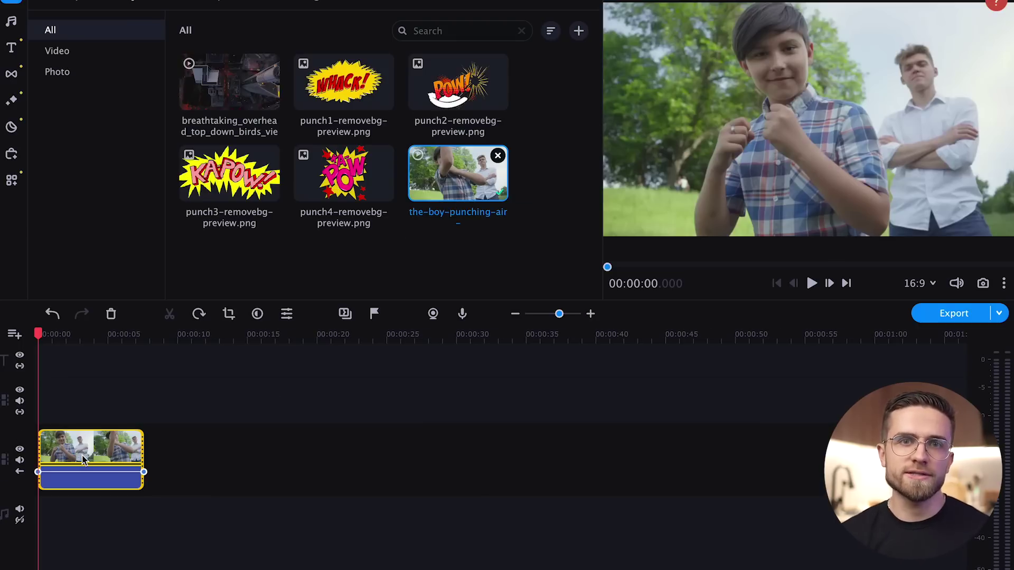
pyautogui.click(18, 336)
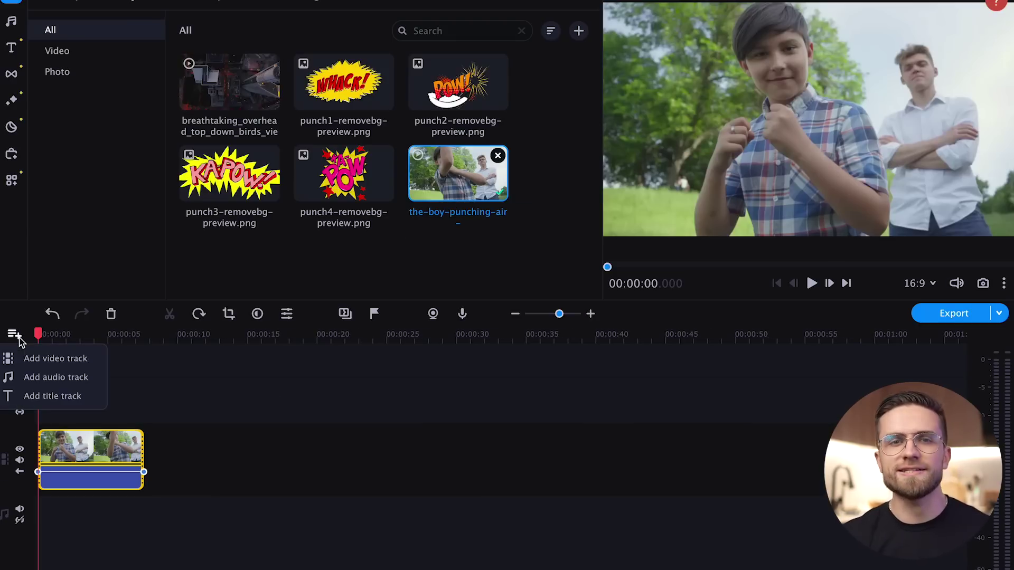
pyautogui.click(57, 359)
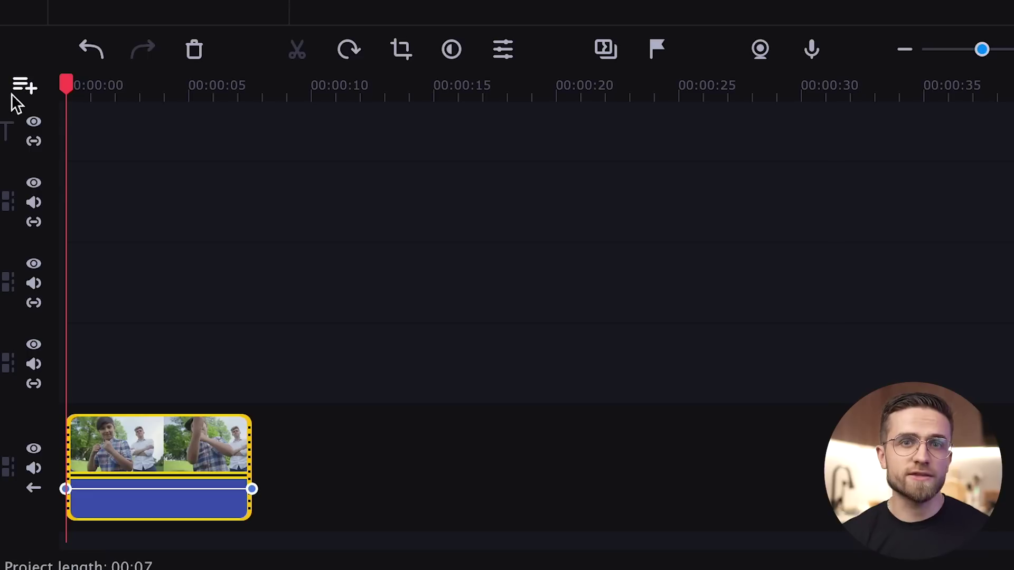
# Add a fourth overlay video track and detach the title track.
pyautogui.click(22, 87)
pyautogui.click(42, 133)
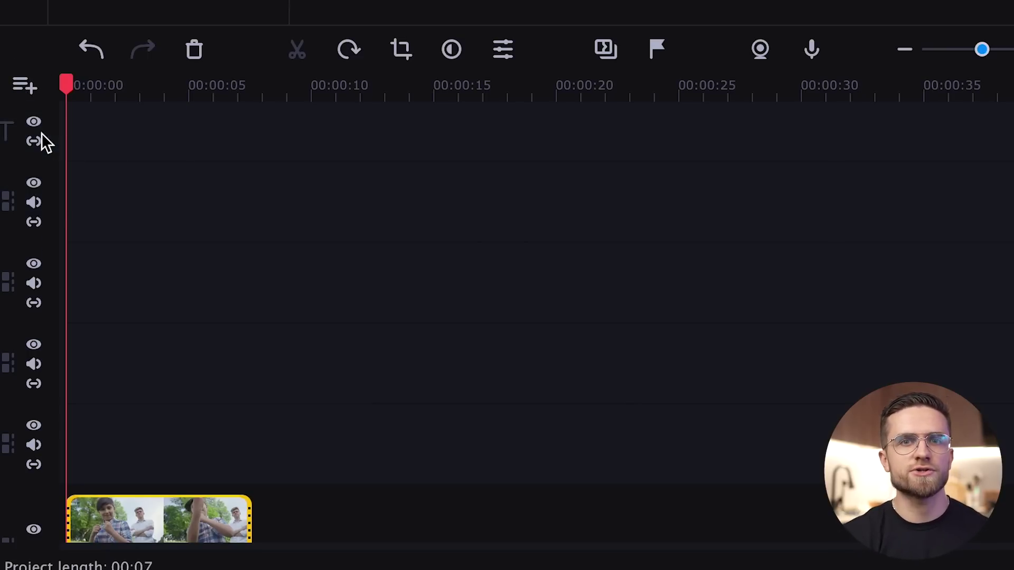
pyautogui.rightClick(9, 132)
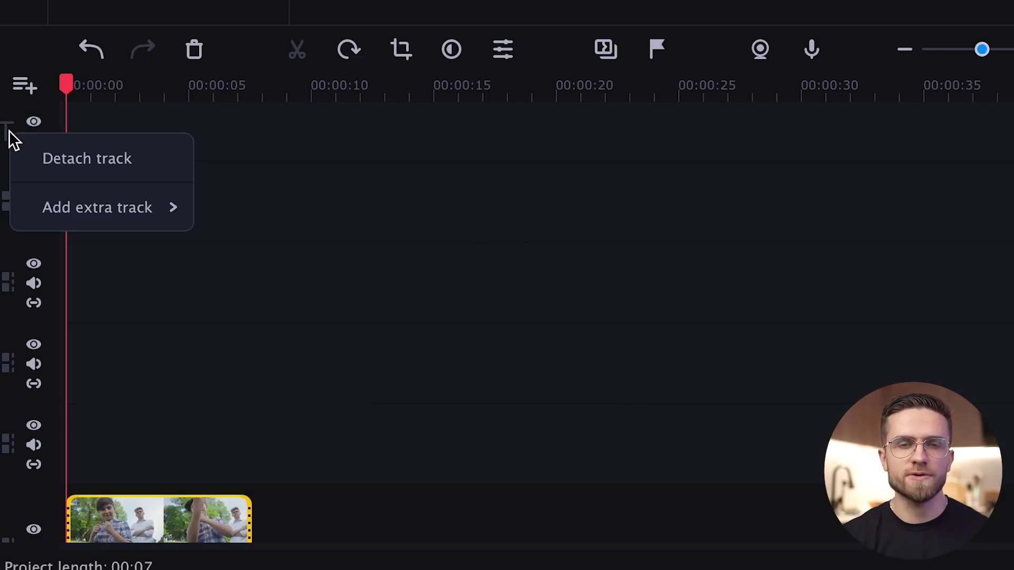
pyautogui.click(47, 161)
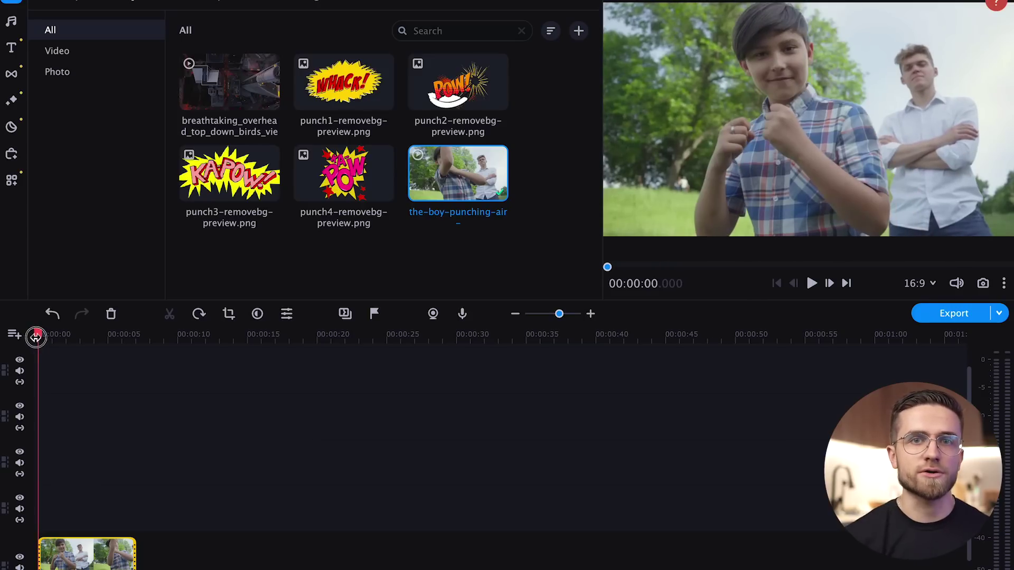
# Add timeline markers at the boy's punches, the first at 0.5 s and the third at 1.888 s.
pyautogui.moveTo(38, 336); pyautogui.dragTo(44, 337)
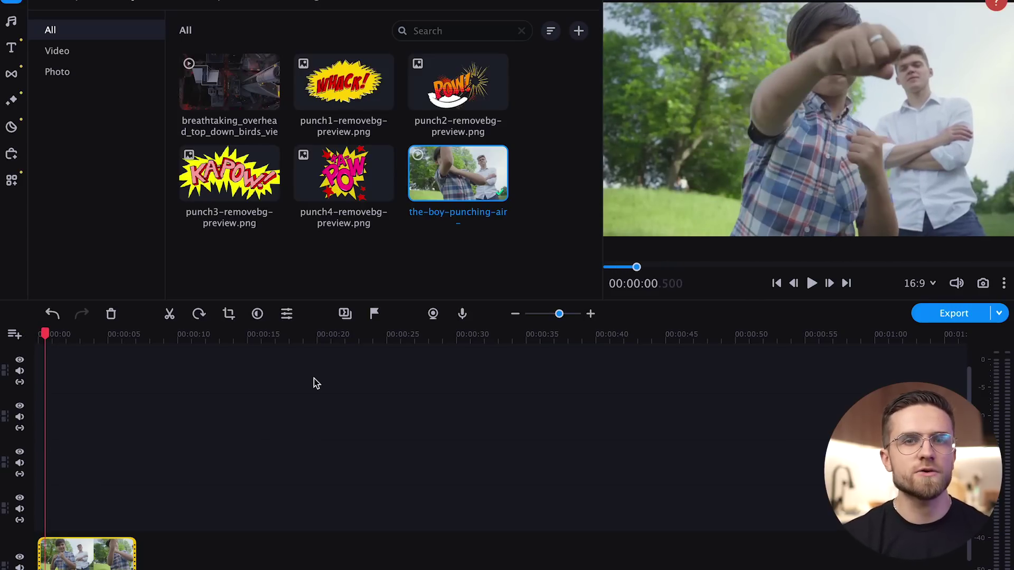
pyautogui.rightClick(46, 553)
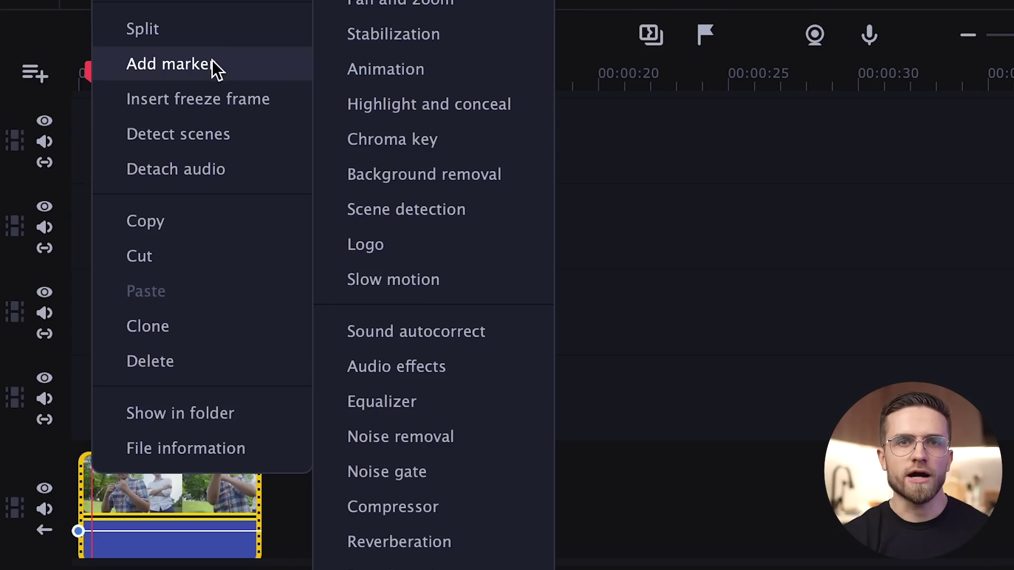
pyautogui.click(109, 330)
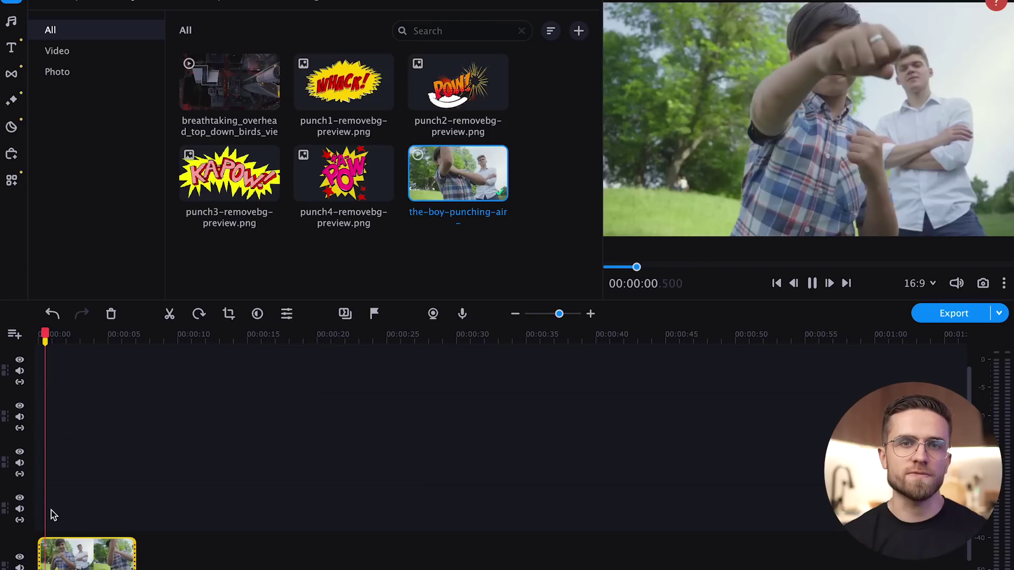
pyautogui.hotkey('ctrl', 'm')
pyautogui.hotkey('ctrl', 'm')
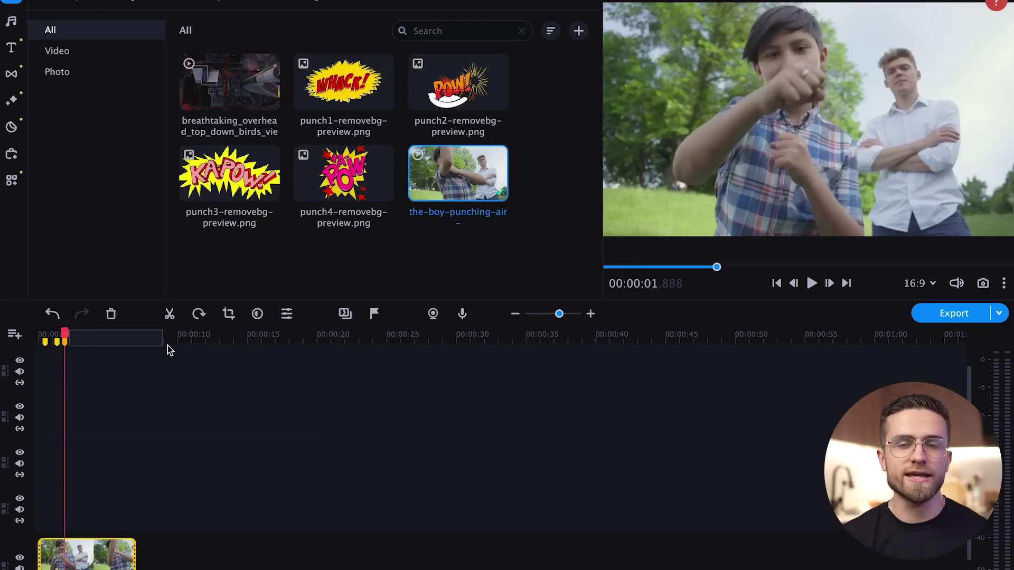
# Place the punch1-removebg-preview.png image on the lowest overlay track at the first marker.
pyautogui.moveTo(344, 82); pyautogui.dragTo(48, 523)
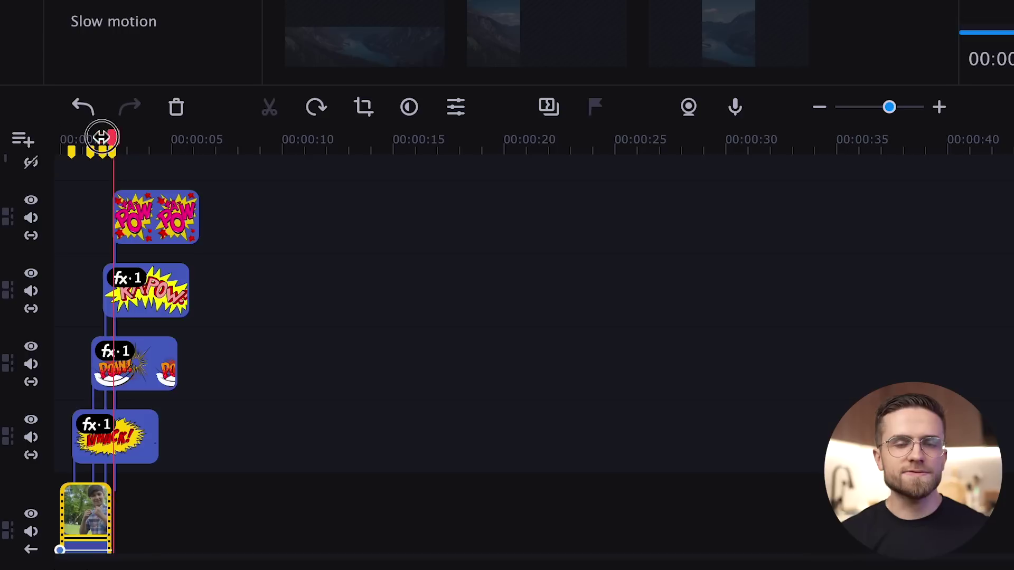
# Play the comic punch sequence from the start of the timeline.
pyautogui.moveTo(101, 137); pyautogui.dragTo(6, 143)
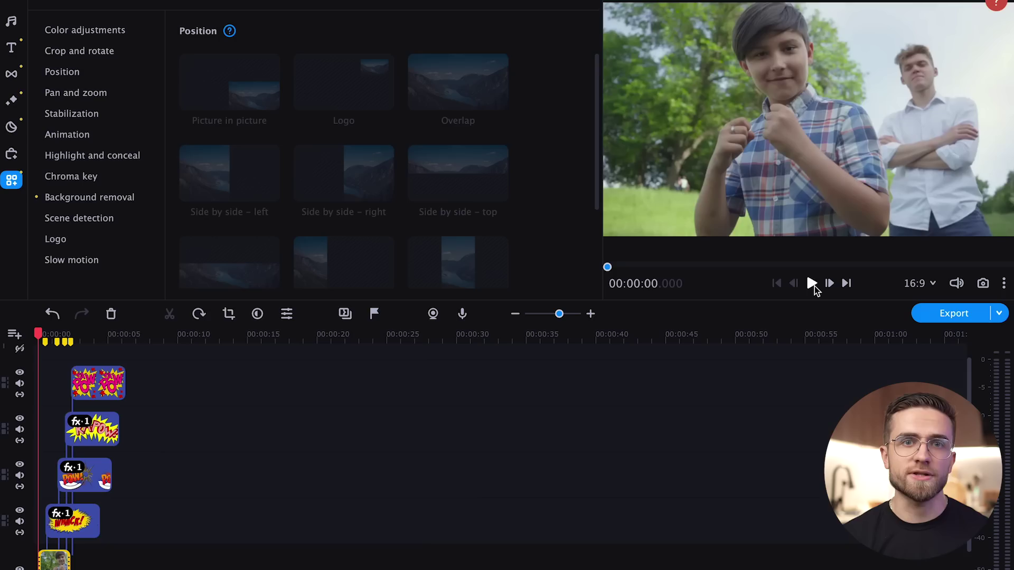
pyautogui.click(814, 286)
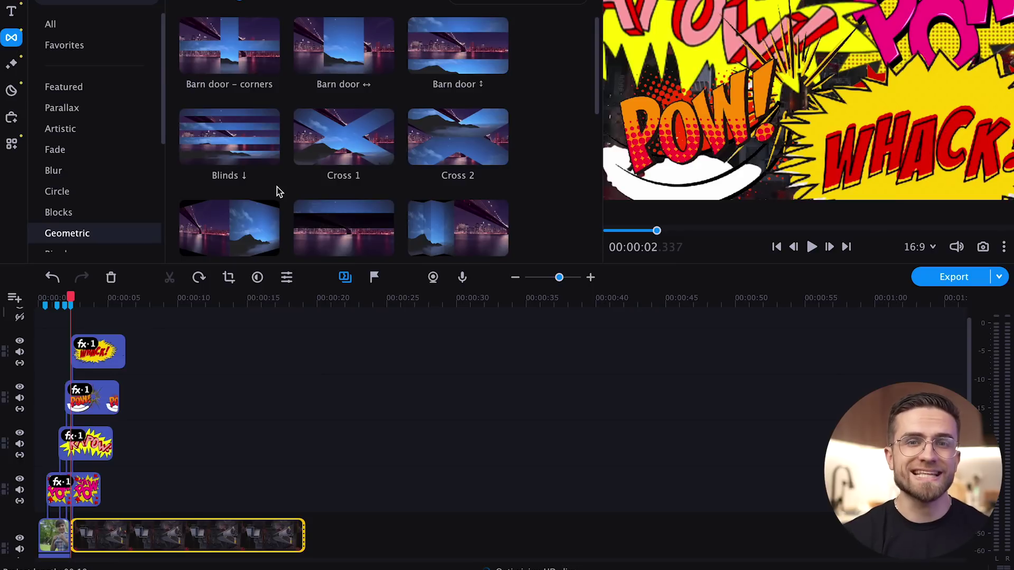
# Add a Fade to black transition between the two main-track clips and shorten the WHACK! image clip to end with the other overlays.
pyautogui.scroll(-1, 276, 188)
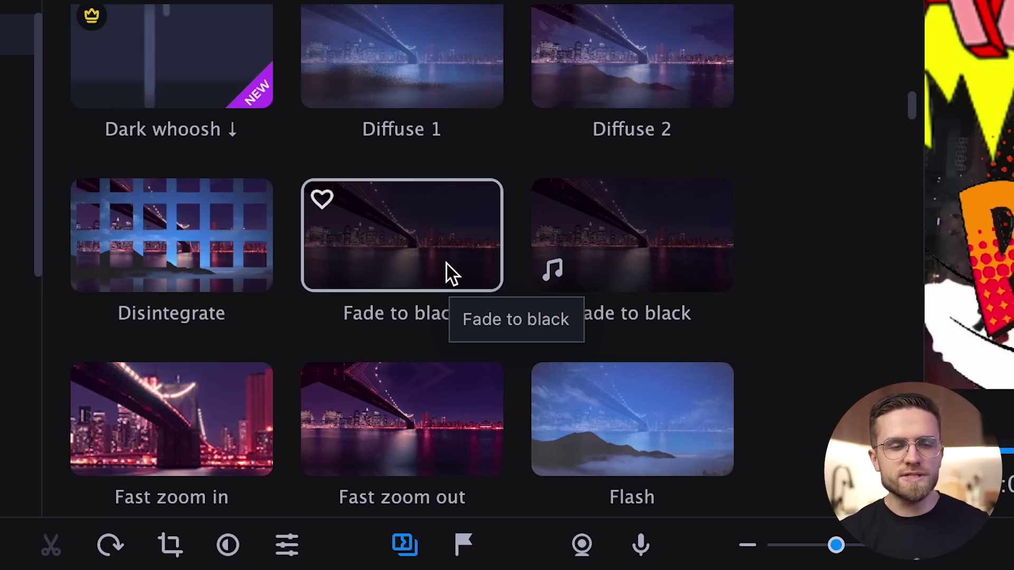
pyautogui.moveTo(446, 263); pyautogui.dragTo(235, 546)
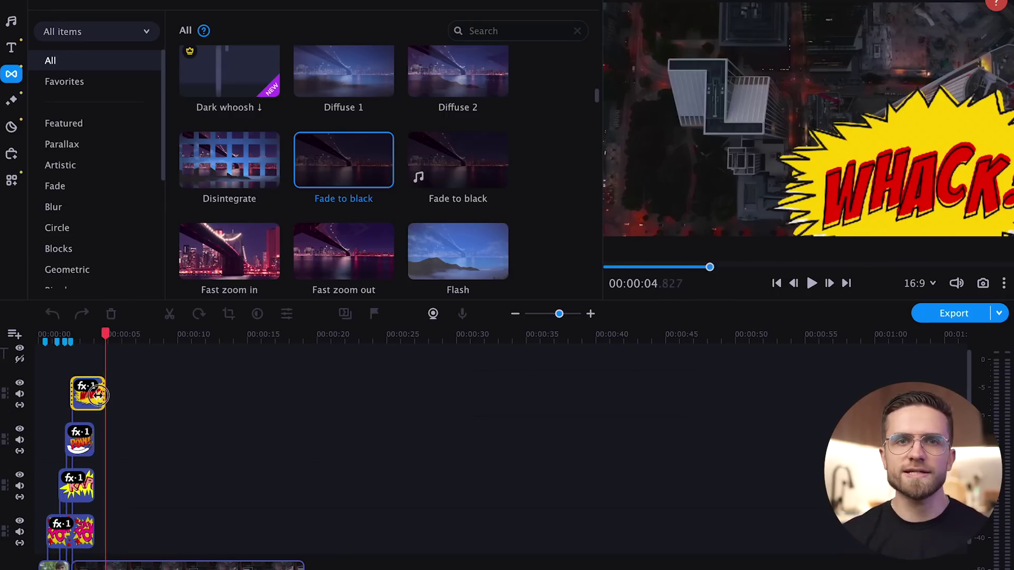
pyautogui.moveTo(99, 395); pyautogui.dragTo(92, 396)
pyautogui.moveTo(100, 341); pyautogui.dragTo(40, 344)
pyautogui.click(822, 284)
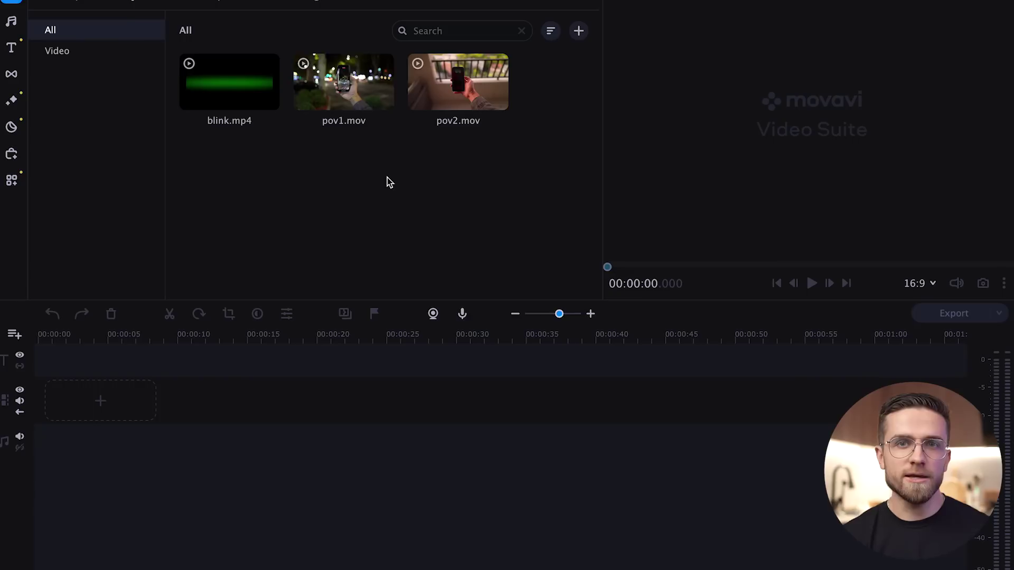
# Add two extra video tracks to the empty timeline.
pyautogui.click(14, 334)
pyautogui.click(29, 358)
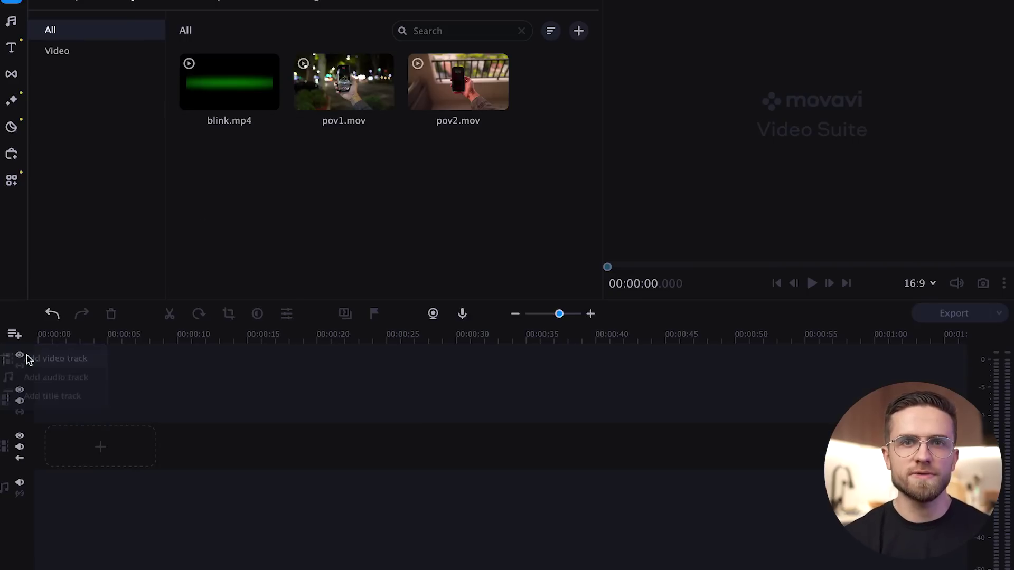
pyautogui.click(15, 335)
pyautogui.click(32, 356)
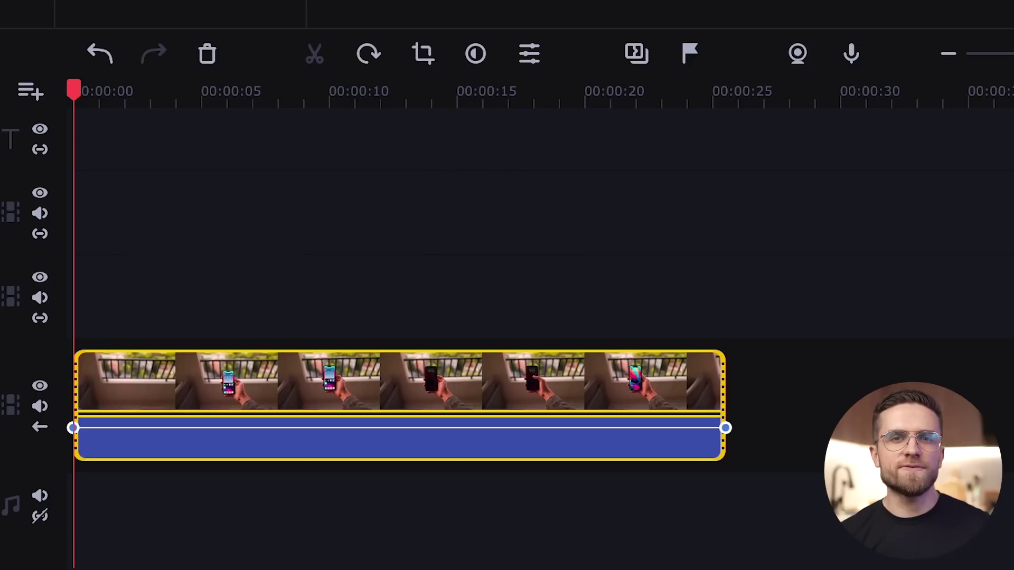
# Place pov1.mov on the lower overlay track and blink.mp4 on the upper overlay track, both at the timeline start.
pyautogui.moveTo(343, 85); pyautogui.dragTo(38, 451)
pyautogui.moveTo(74, 307); pyautogui.dragTo(75, 307)
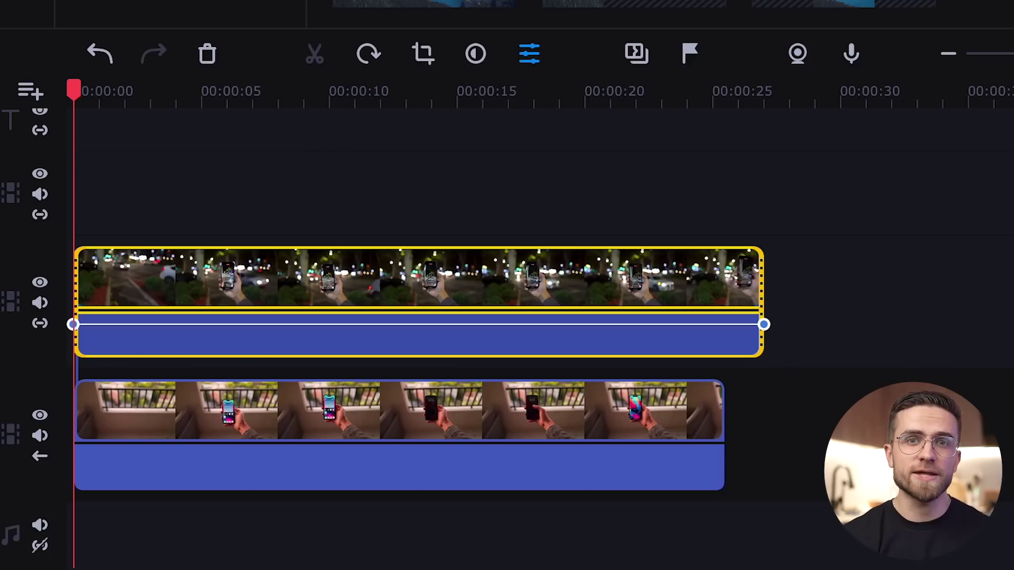
pyautogui.moveTo(174, 11); pyautogui.dragTo(62, 220)
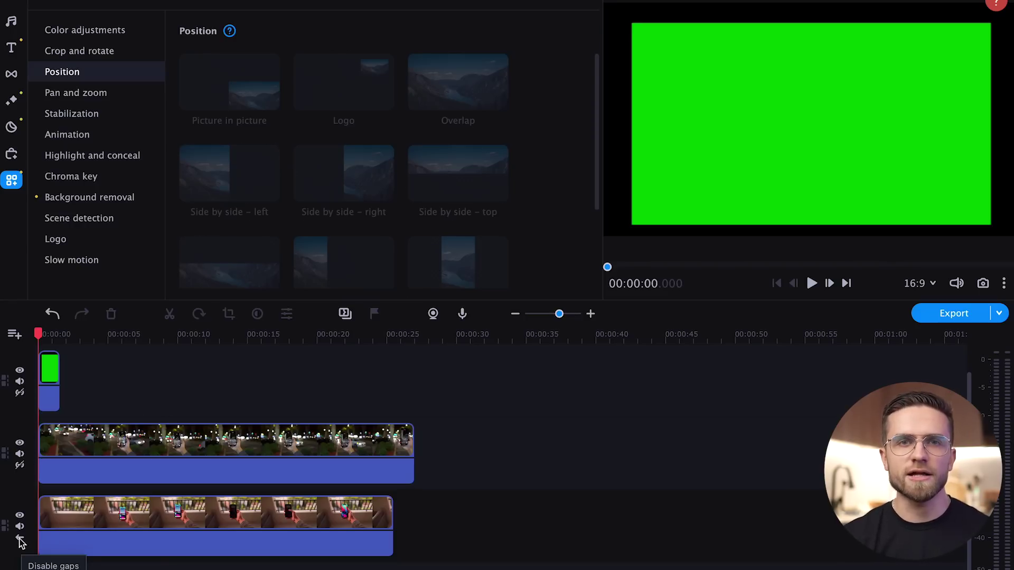
# Move the pov1.mov clip along the lower overlay track so it starts where the pov2.mov clip ends.
pyautogui.click(143, 450)
pyautogui.moveTo(144, 449); pyautogui.dragTo(480, 459)
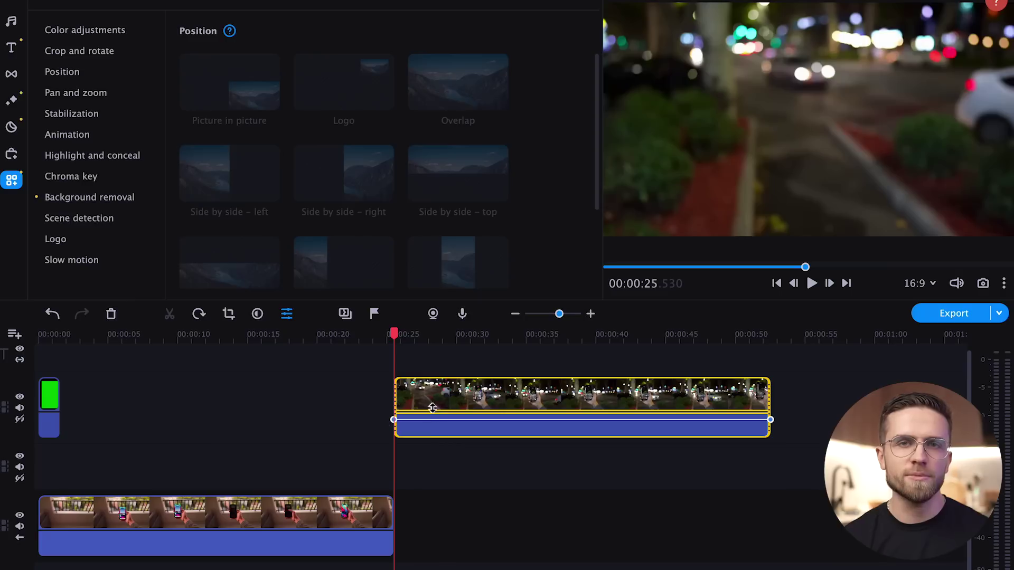
pyautogui.moveTo(427, 410); pyautogui.dragTo(428, 473)
# Move the green blink clip on the upper overlay track so it is centred over the cut between the two phone clips.
pyautogui.click(49, 396)
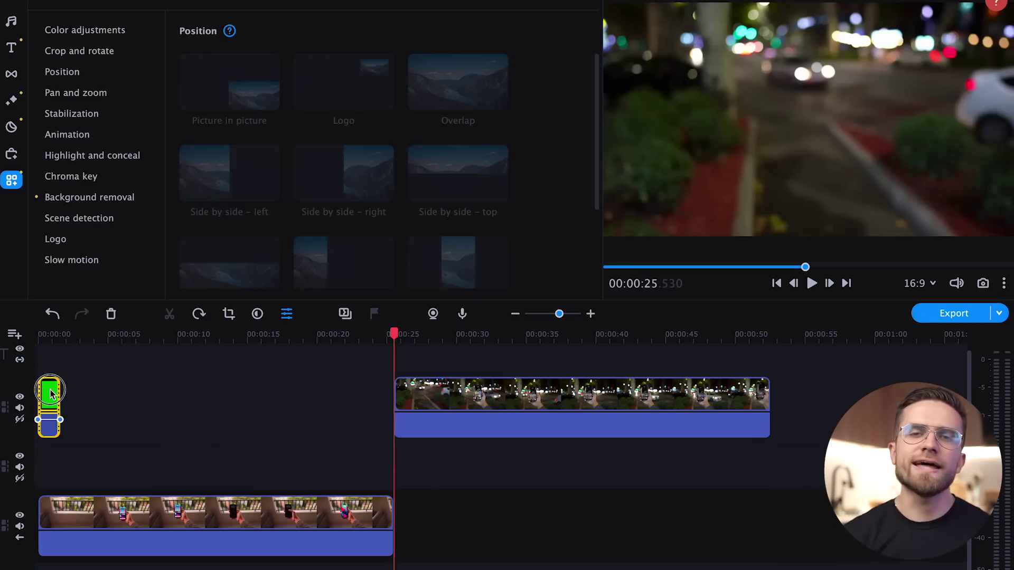
pyautogui.moveTo(49, 396); pyautogui.dragTo(395, 408)
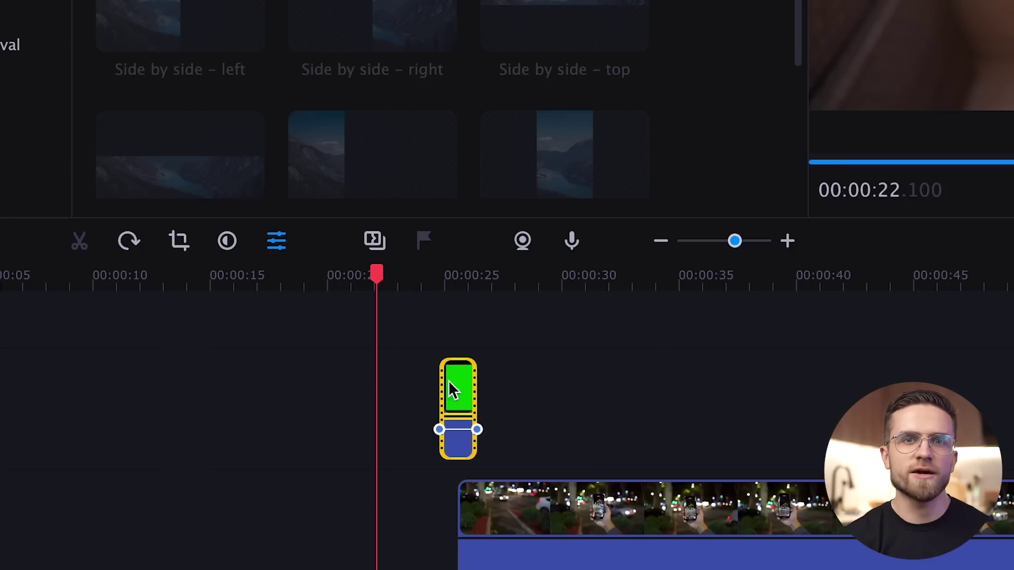
# Try to remove the blink clip's green background using Background removal with the Quick option.
pyautogui.rightClick(459, 390)
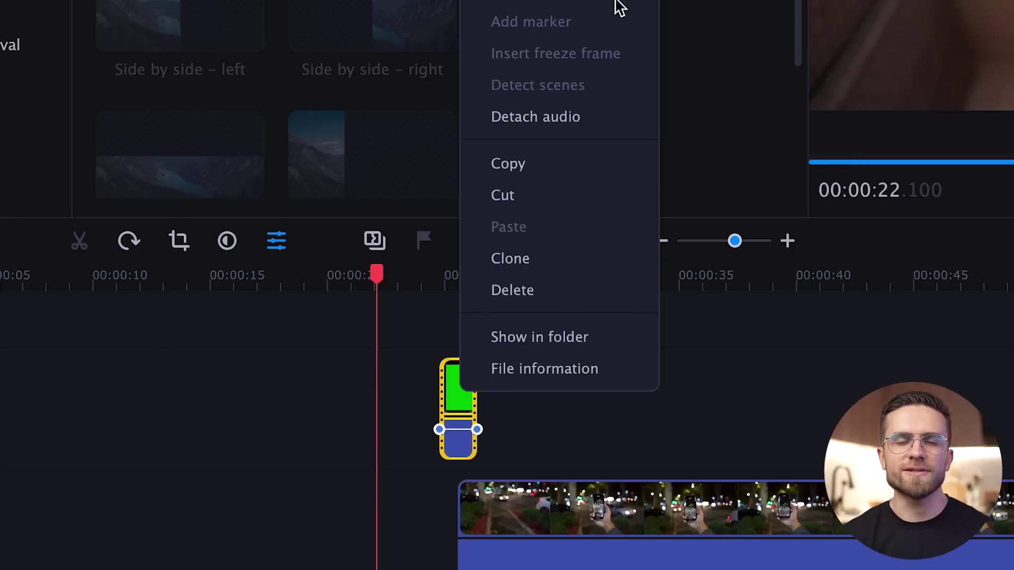
pyautogui.moveTo(617, 3)
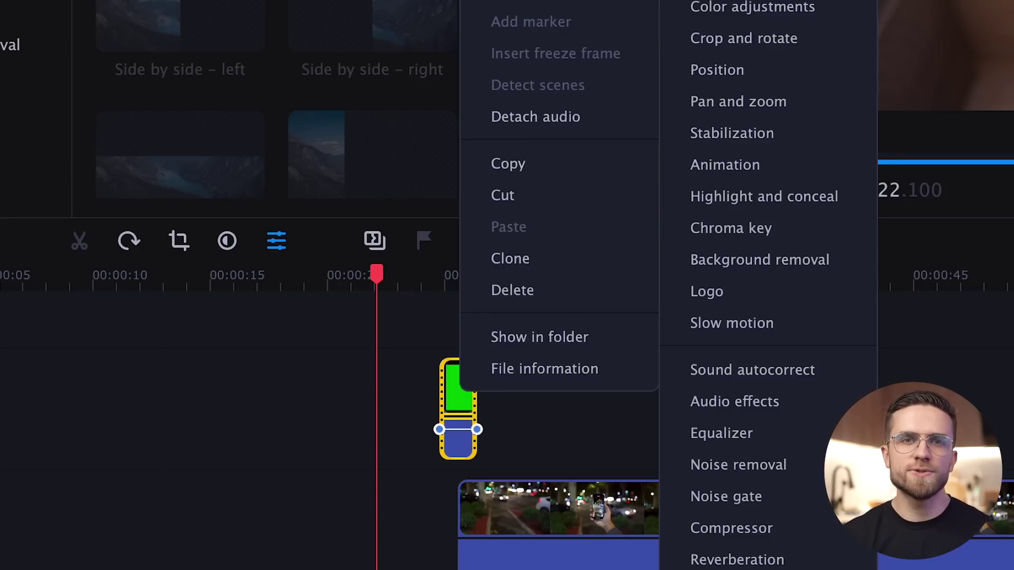
pyautogui.click(733, 256)
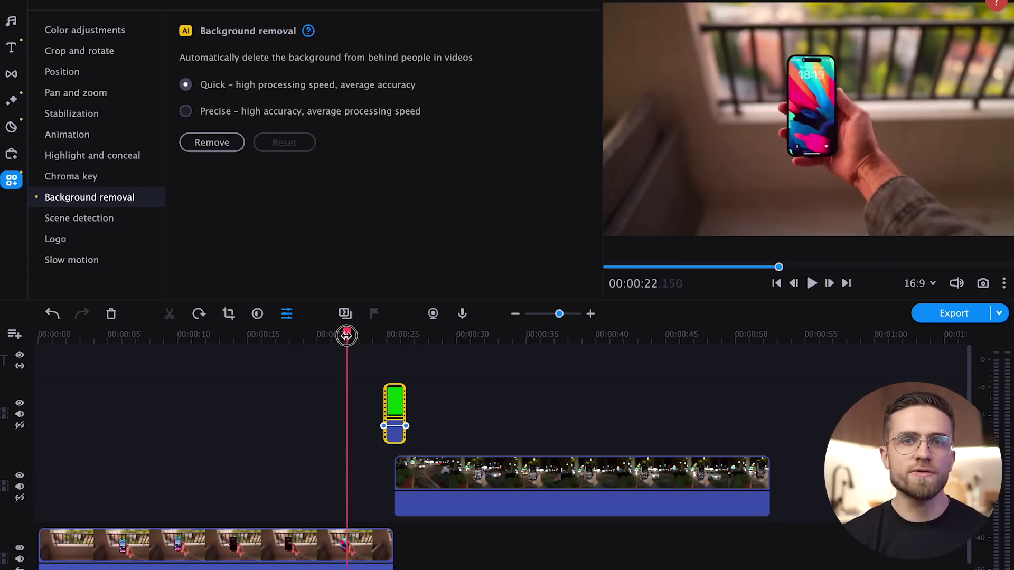
pyautogui.moveTo(378, 278); pyautogui.dragTo(461, 282)
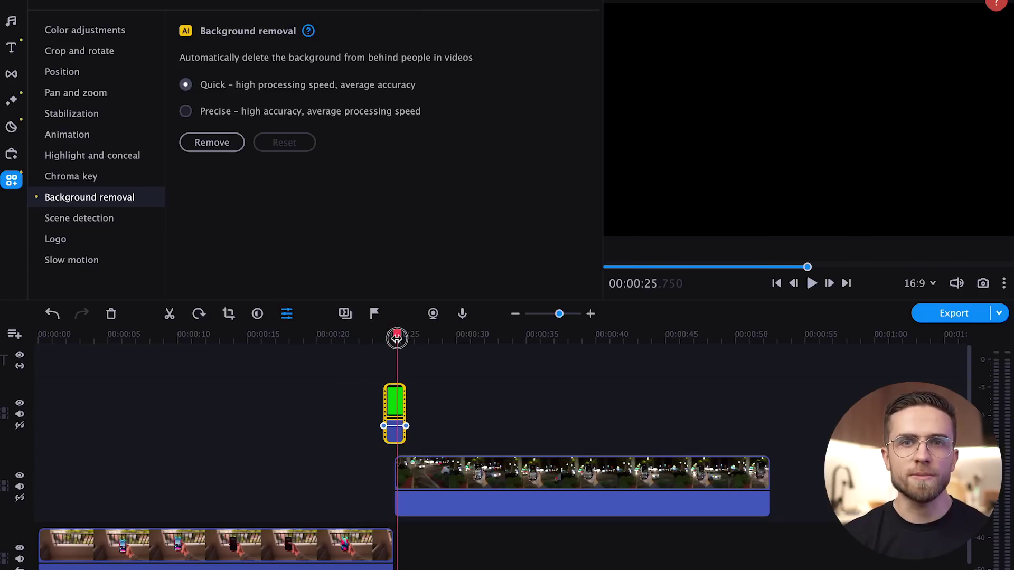
pyautogui.click(224, 143)
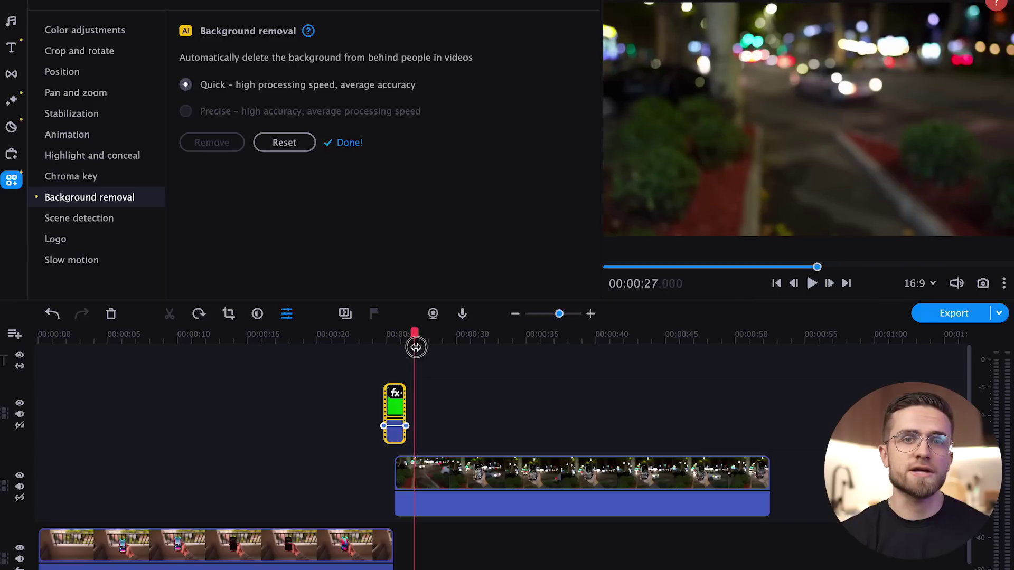
# Play the blink transition over the cut and reset the clip's background removal.
pyautogui.moveTo(414, 347); pyautogui.dragTo(374, 350)
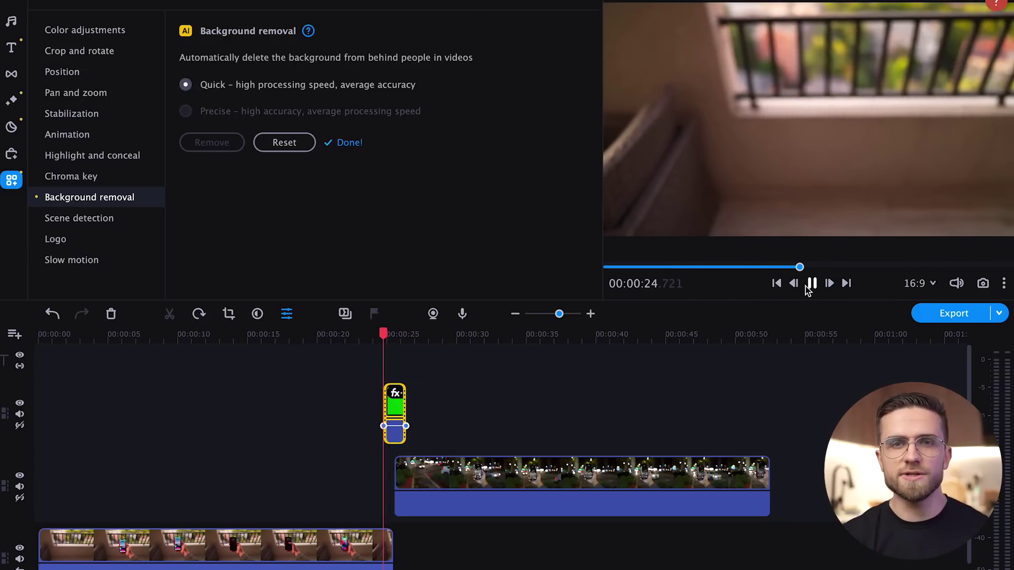
pyautogui.click(811, 285)
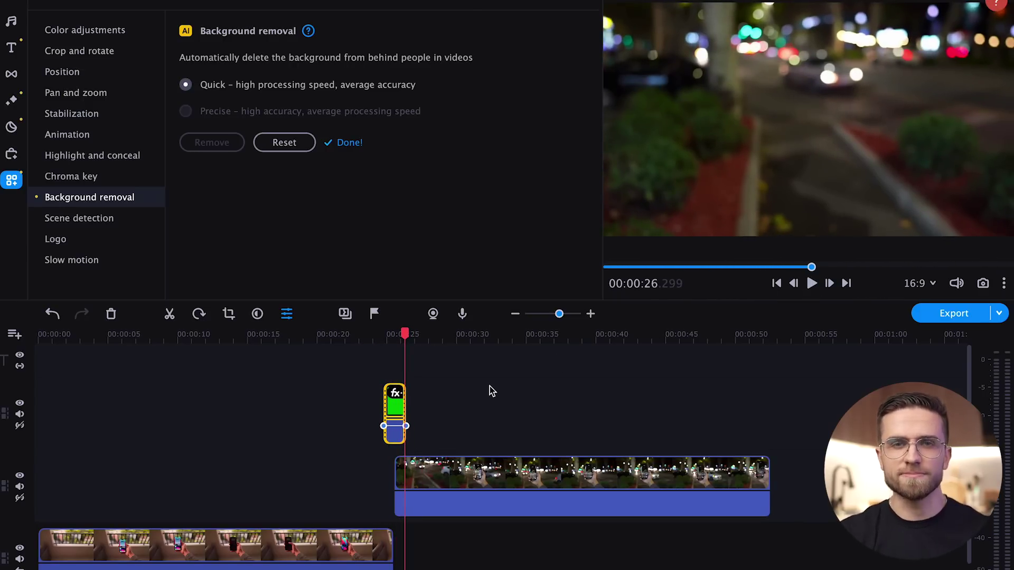
pyautogui.click(299, 151)
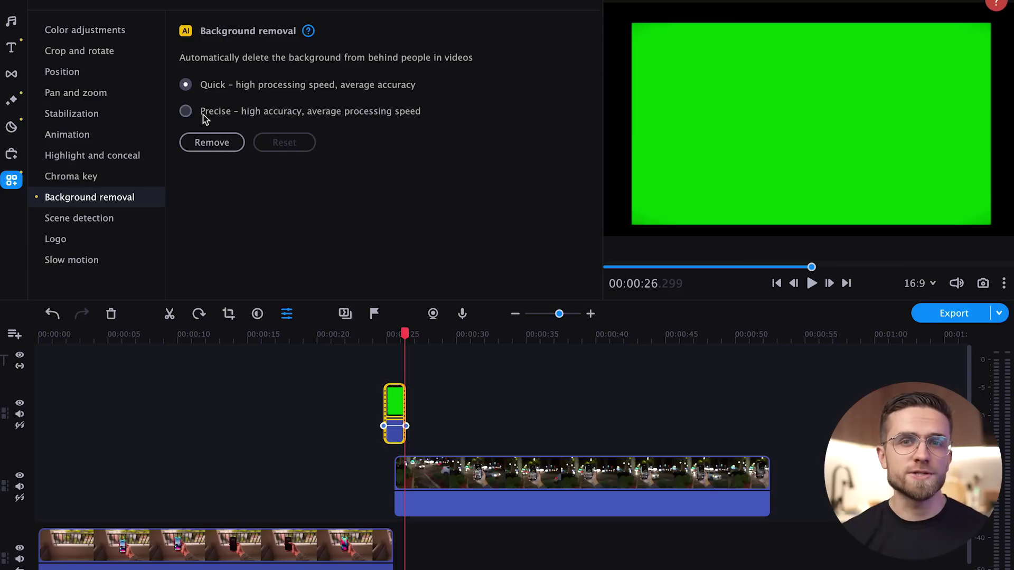
# Crop the blink clip in the preview to cut away the black borders around its green area.
pyautogui.click(71, 176)
pyautogui.moveTo(405, 334); pyautogui.dragTo(376, 343)
pyautogui.rightClick(397, 411)
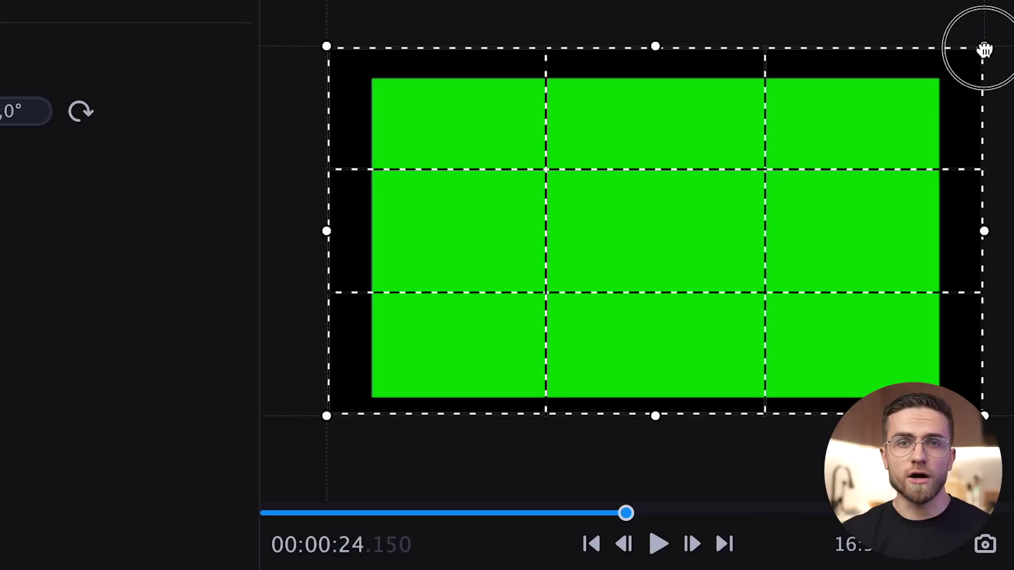
pyautogui.moveTo(978, 21); pyautogui.dragTo(924, 45)
pyautogui.moveTo(872, 92); pyautogui.dragTo(841, 109)
pyautogui.moveTo(706, 199); pyautogui.dragTo(759, 170)
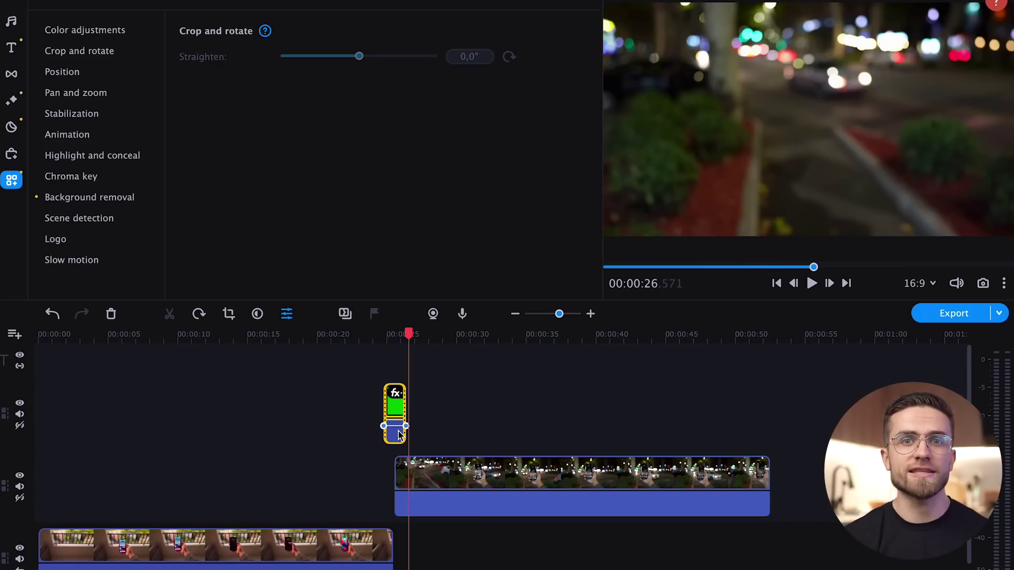
# Shift the blink clip slightly earlier so its fully closed frame lines up with the cut between the two phone clips.
pyautogui.scroll(5, 398, 431)
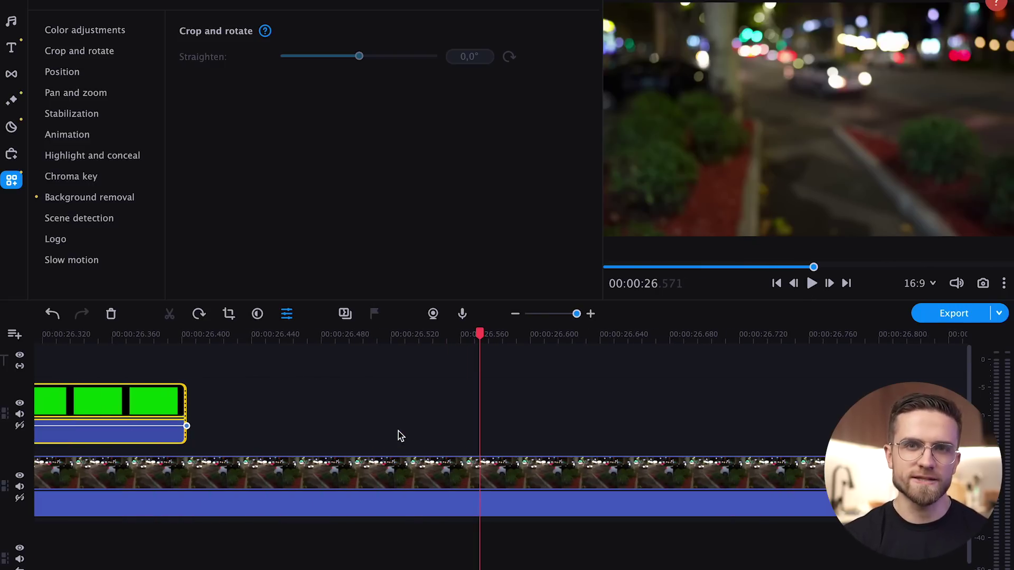
pyautogui.scroll(10, 398, 431)
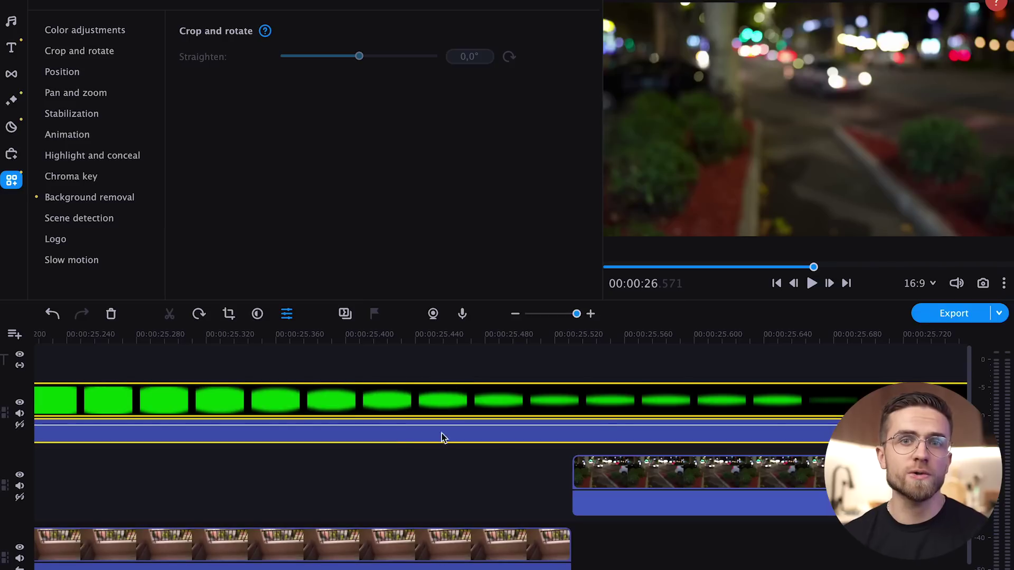
pyautogui.moveTo(828, 395); pyautogui.dragTo(806, 398)
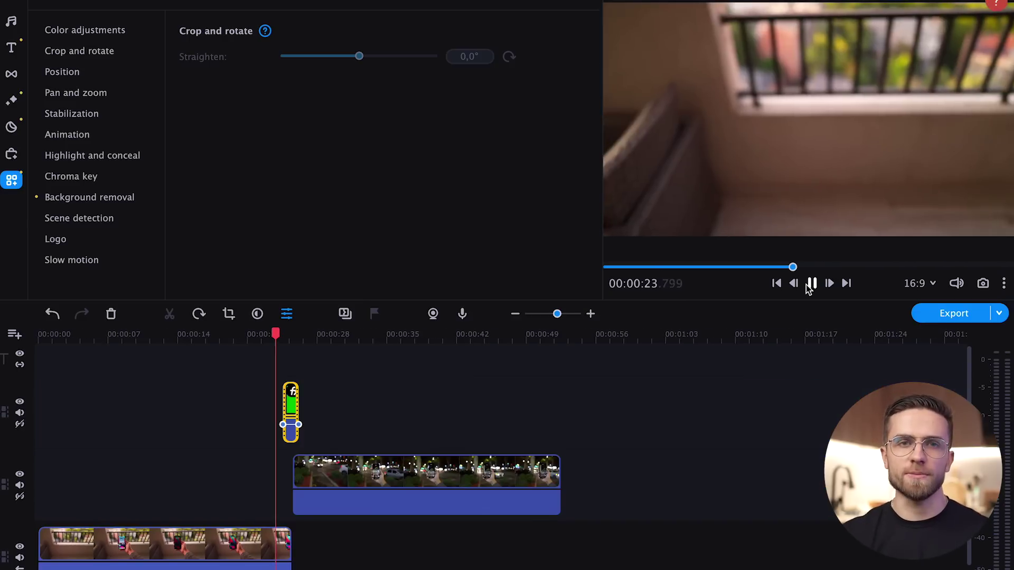